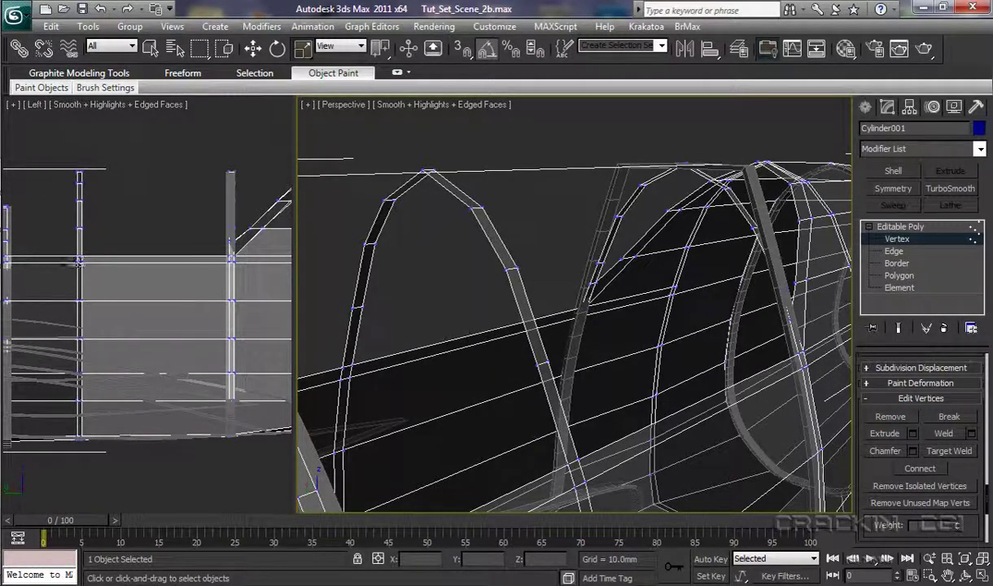
# Step: Select the two vertex rows above the side rails on both open arches and scale them along X, widening the upper row
pyautogui.moveTo(64, 219); pyautogui.dragTo(243, 237)
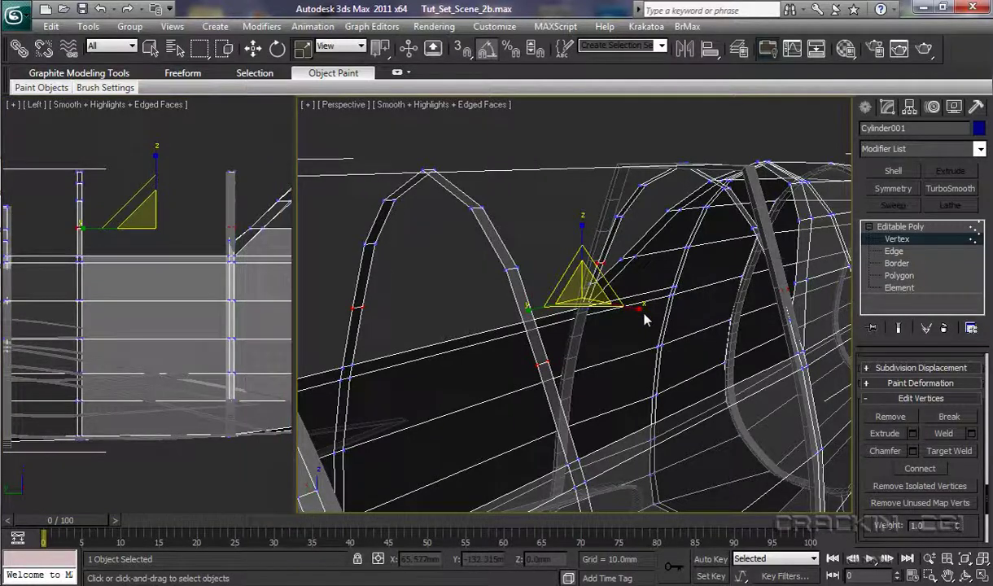
pyautogui.moveTo(641, 309); pyautogui.dragTo(640, 310)
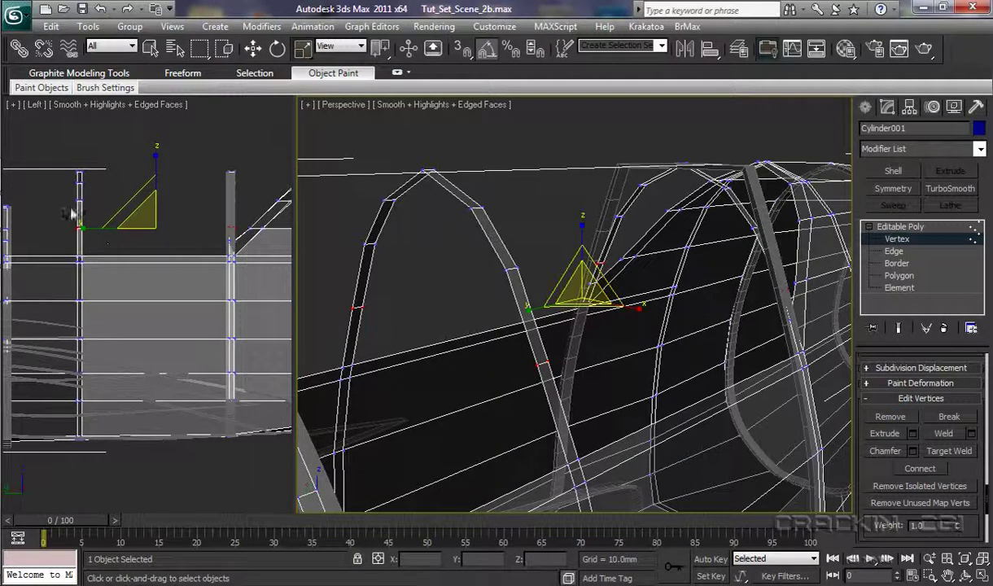
pyautogui.moveTo(64, 195); pyautogui.dragTo(235, 218)
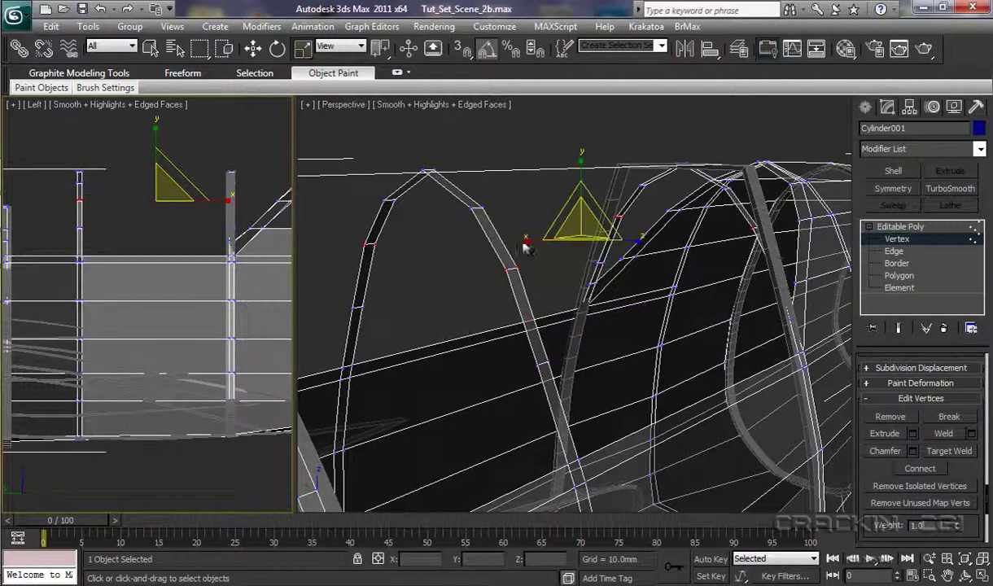
pyautogui.moveTo(637, 244); pyautogui.dragTo(642, 243)
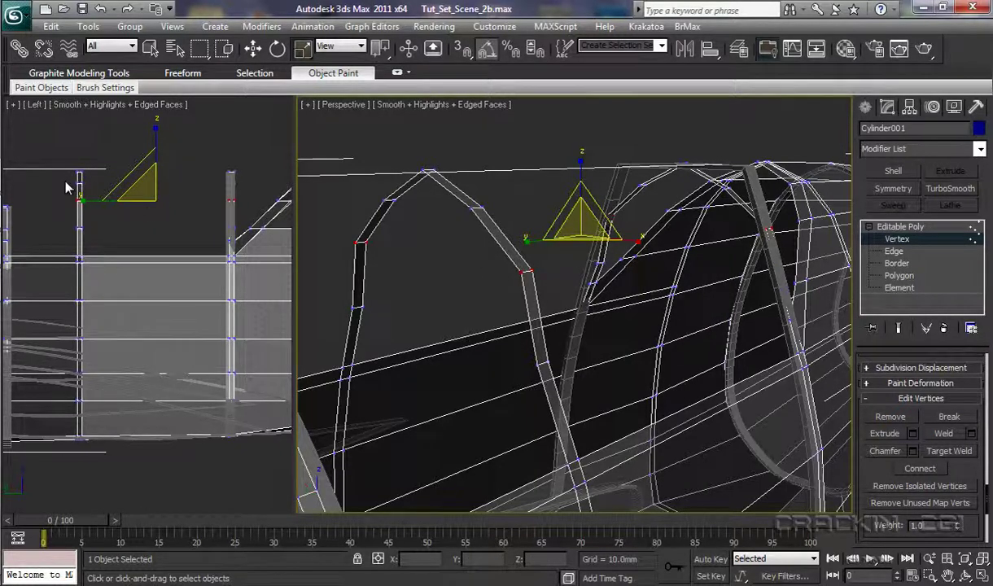
# Step: Widen the vertex row below the apex of both arches along X, raise it level with the apex, and fine-tune its width
pyautogui.moveTo(65, 189); pyautogui.dragTo(255, 185)
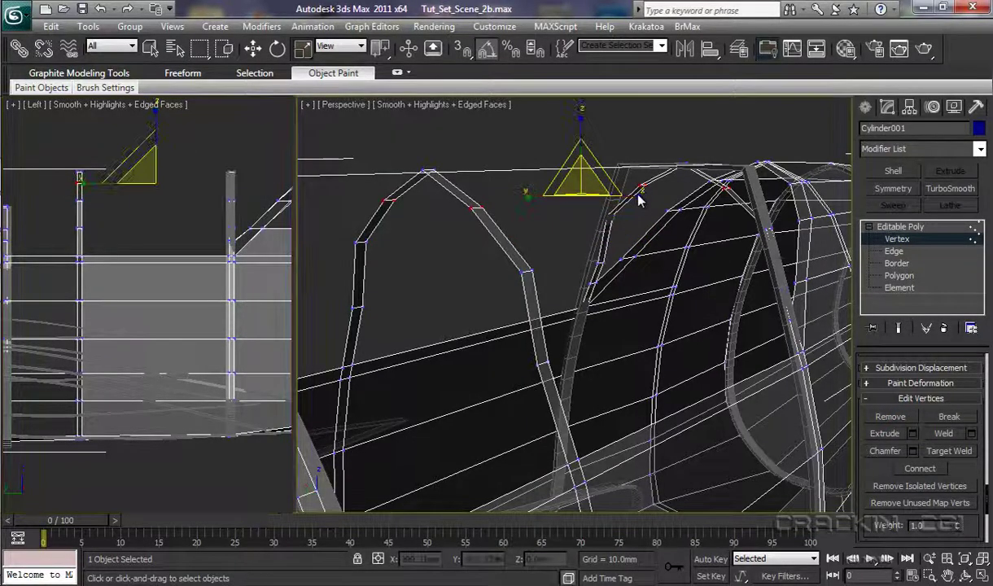
pyautogui.moveTo(640, 197); pyautogui.dragTo(661, 200)
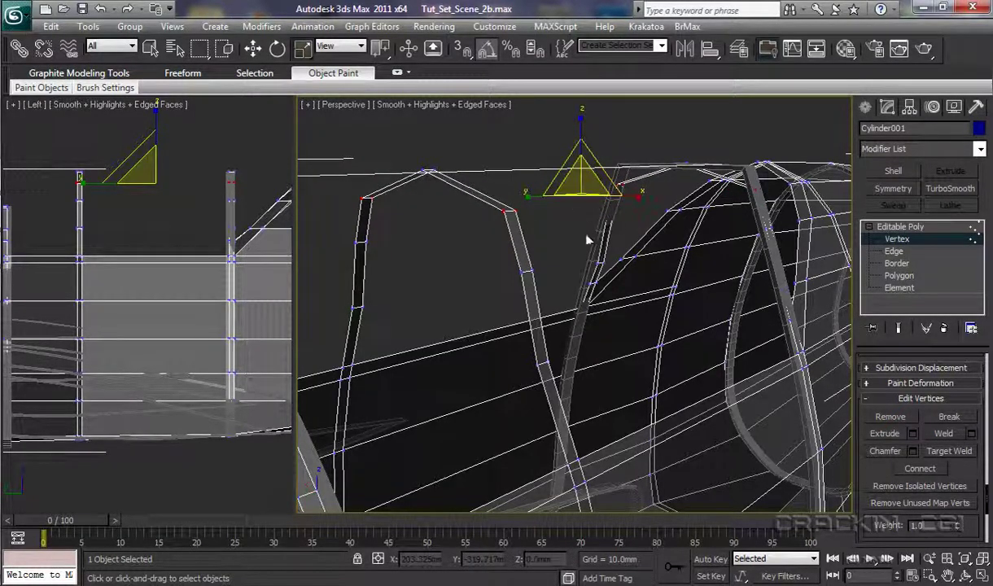
pyautogui.press('w')
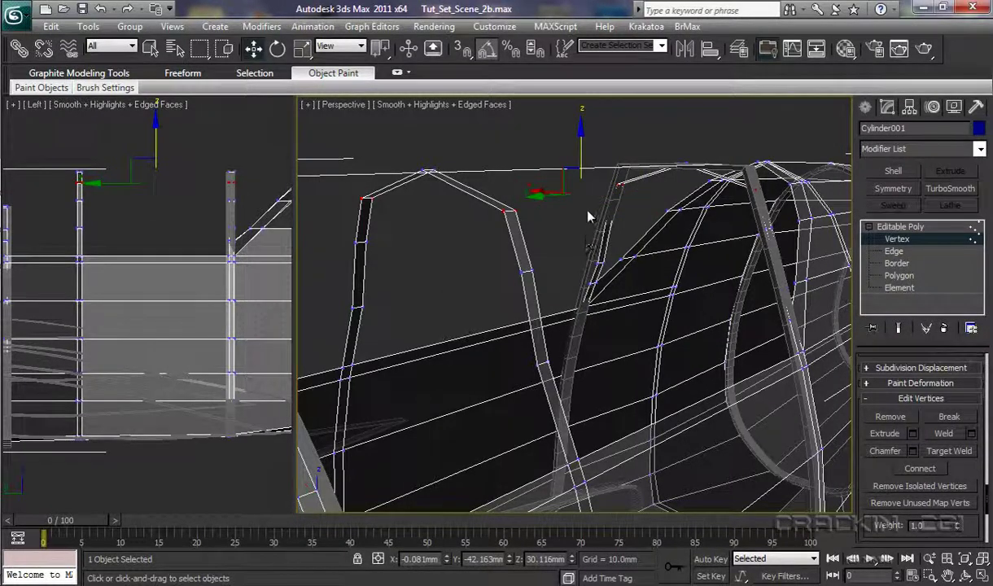
pyautogui.moveTo(582, 139)
pyautogui.mouseDown()
pyautogui.moveTo(581, 115)
pyautogui.moveTo(576, 142)
pyautogui.mouseUp()
pyautogui.press('r')
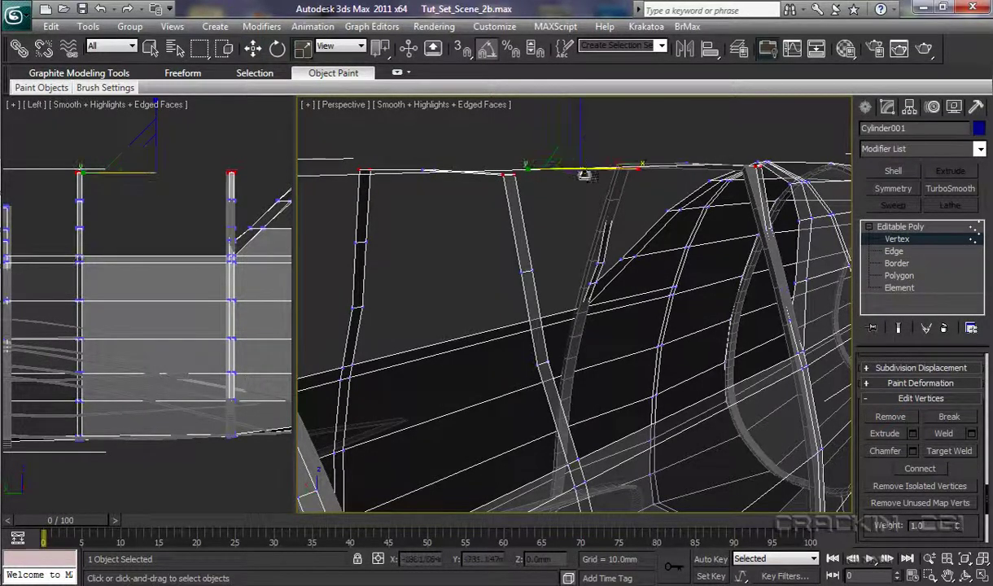
pyautogui.moveTo(639, 169); pyautogui.dragTo(632, 167)
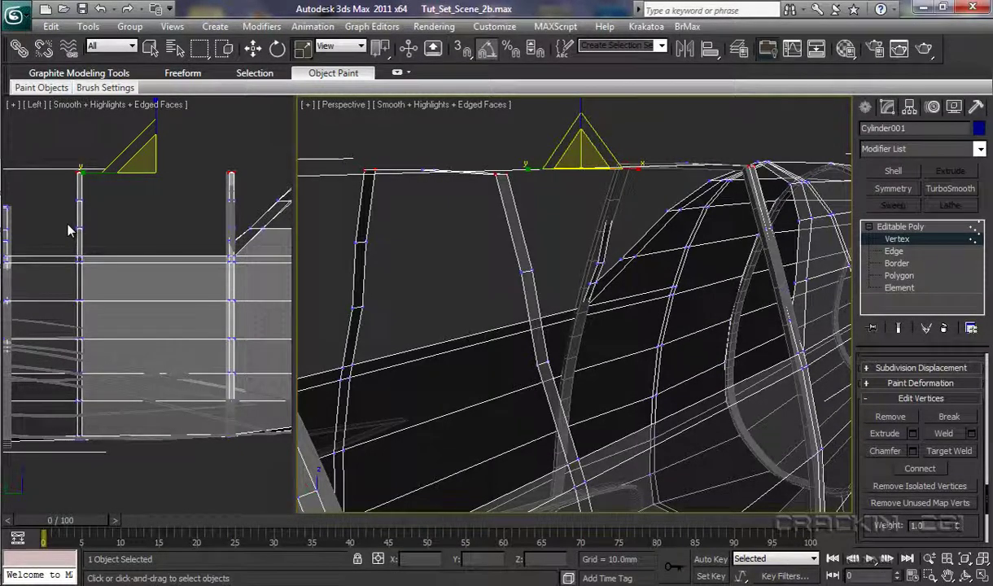
# Step: Scale the lower upright vertex row along X on both frames, refining it on the free-standing frame to straighten its sides
pyautogui.moveTo(67, 223); pyautogui.dragTo(240, 232)
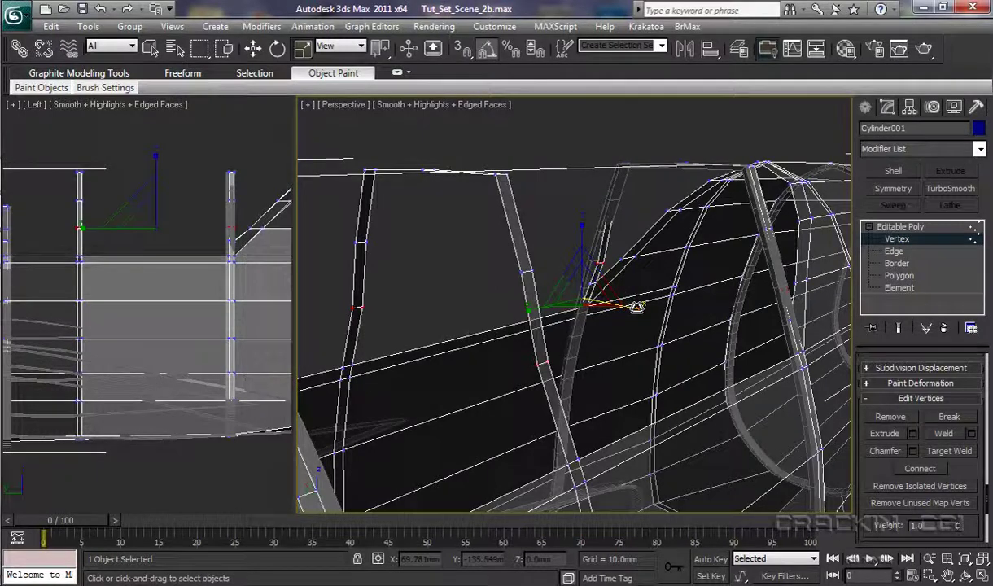
pyautogui.moveTo(638, 307); pyautogui.dragTo(637, 307)
pyautogui.moveTo(96, 238); pyautogui.dragTo(96, 238)
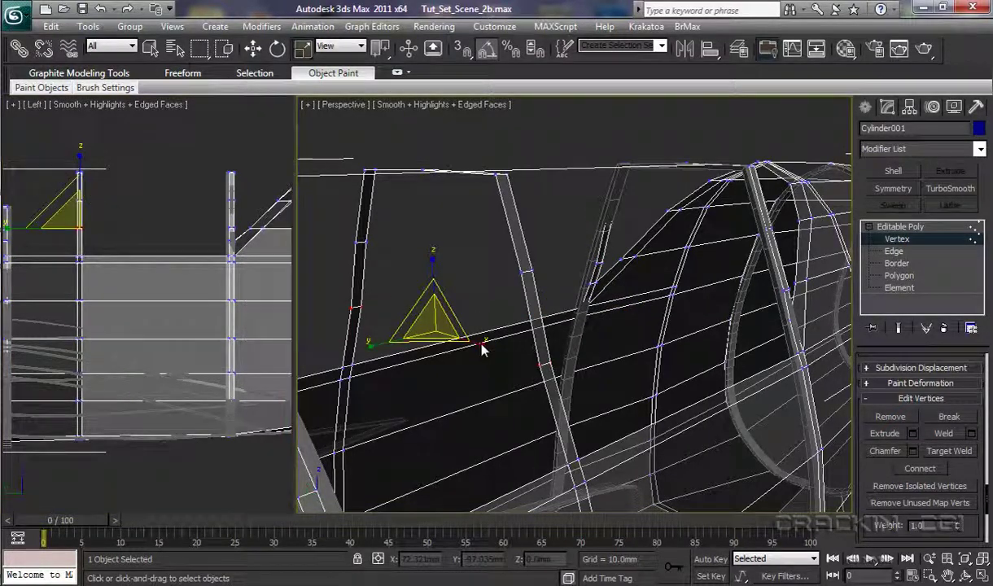
pyautogui.press('w')
pyautogui.press('r')
pyautogui.moveTo(482, 344); pyautogui.dragTo(482, 345)
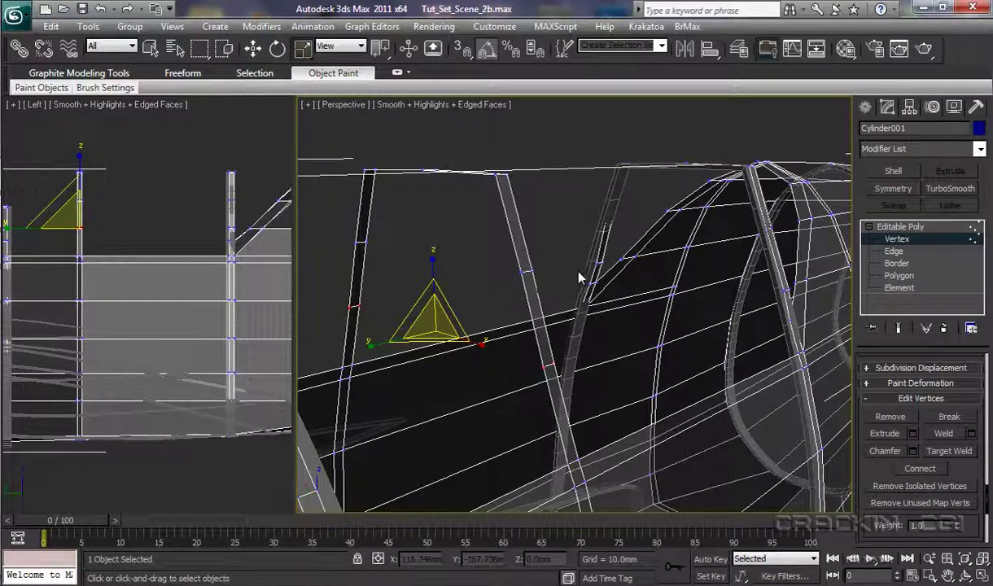
# Step: Move individual upright vertices along X on both sides of the frame adjoining the body to even out its slanted sides
pyautogui.click(592, 283)
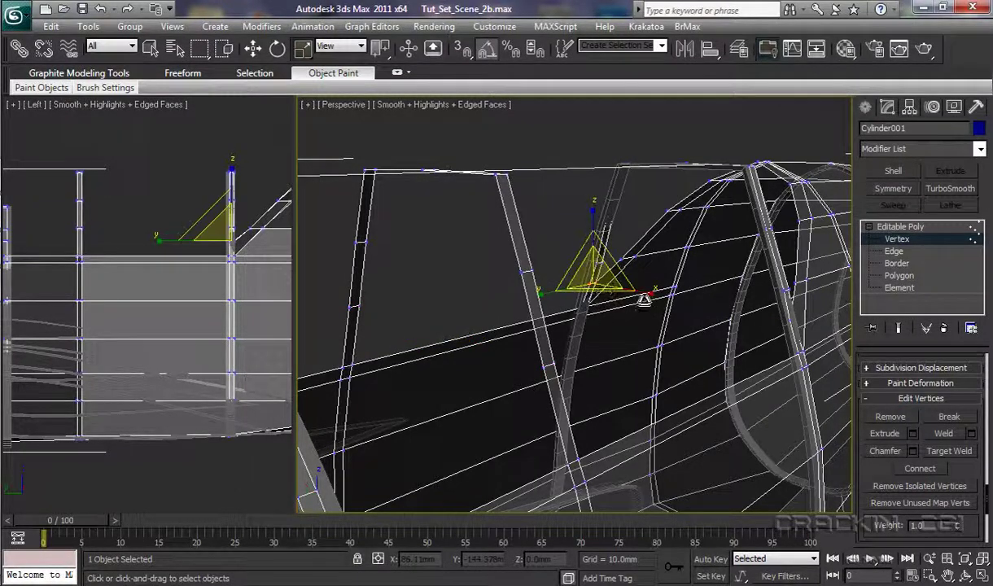
pyautogui.click(252, 50)
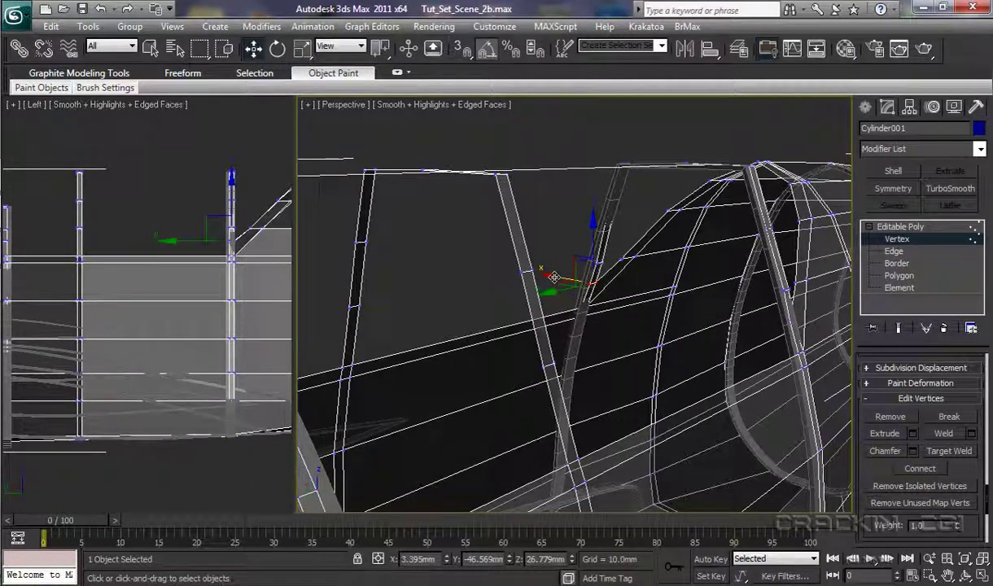
pyautogui.moveTo(552, 278); pyautogui.dragTo(550, 277)
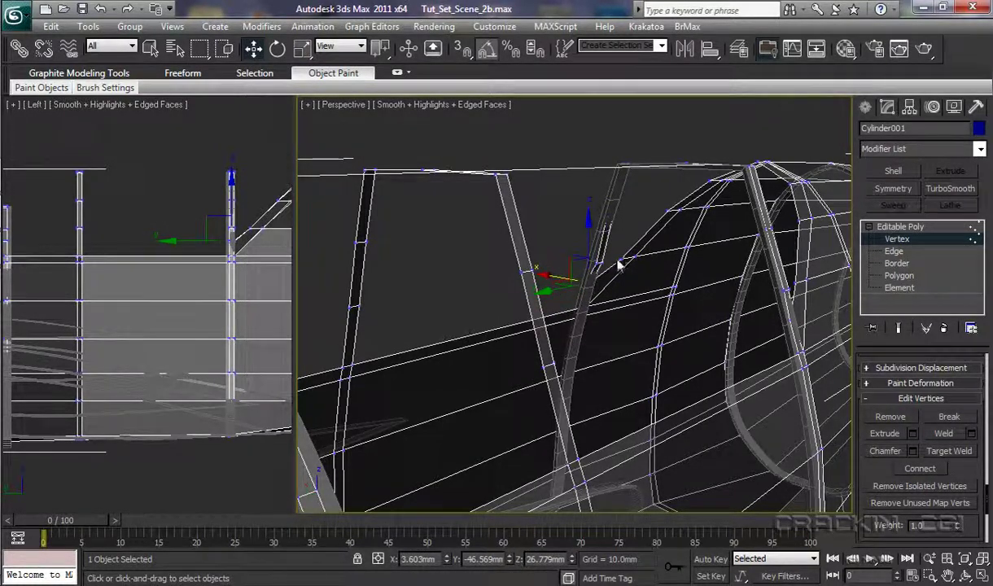
pyautogui.moveTo(594, 272); pyautogui.dragTo(554, 259)
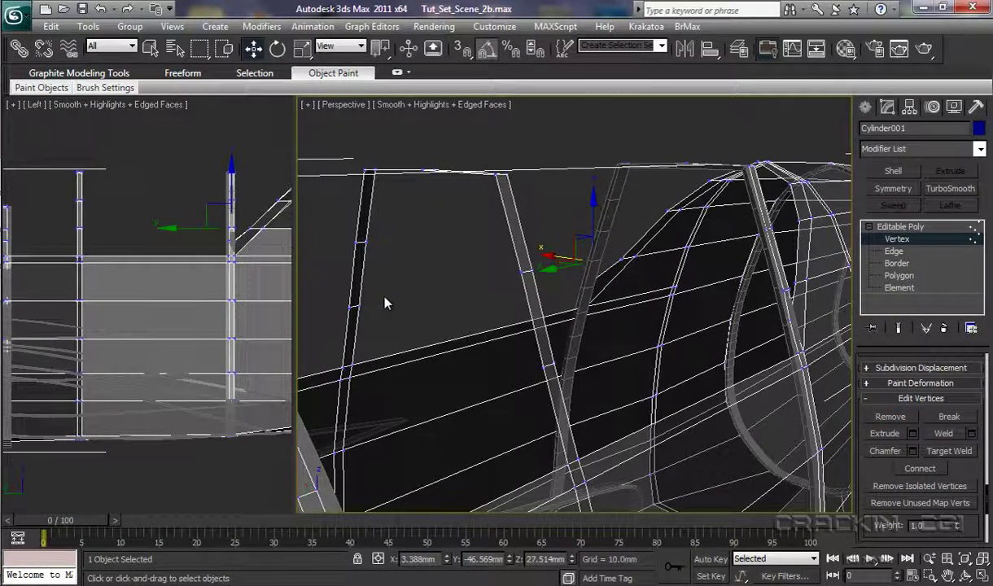
pyautogui.moveTo(379, 291); pyautogui.dragTo(323, 296)
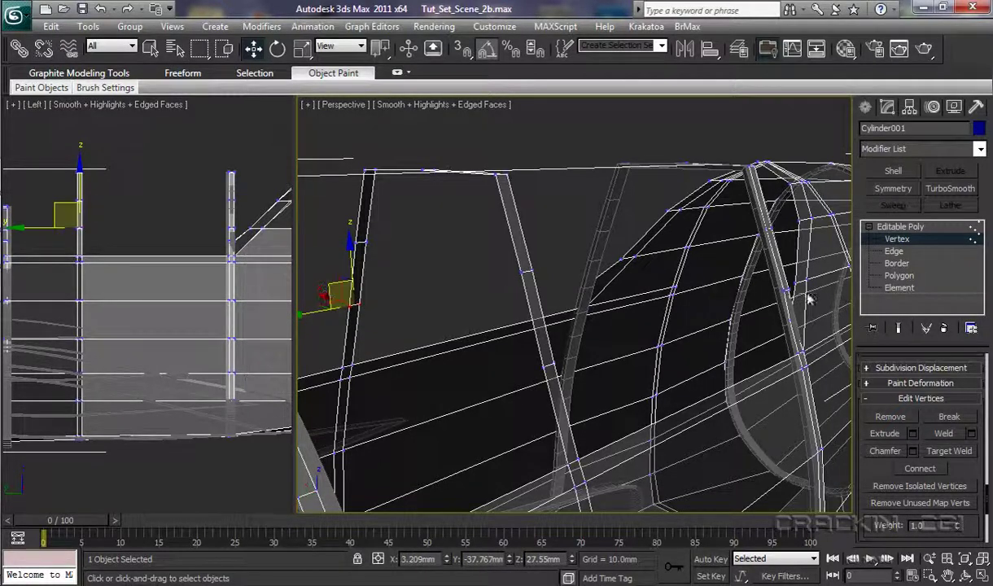
pyautogui.moveTo(767, 285); pyautogui.dragTo(794, 303)
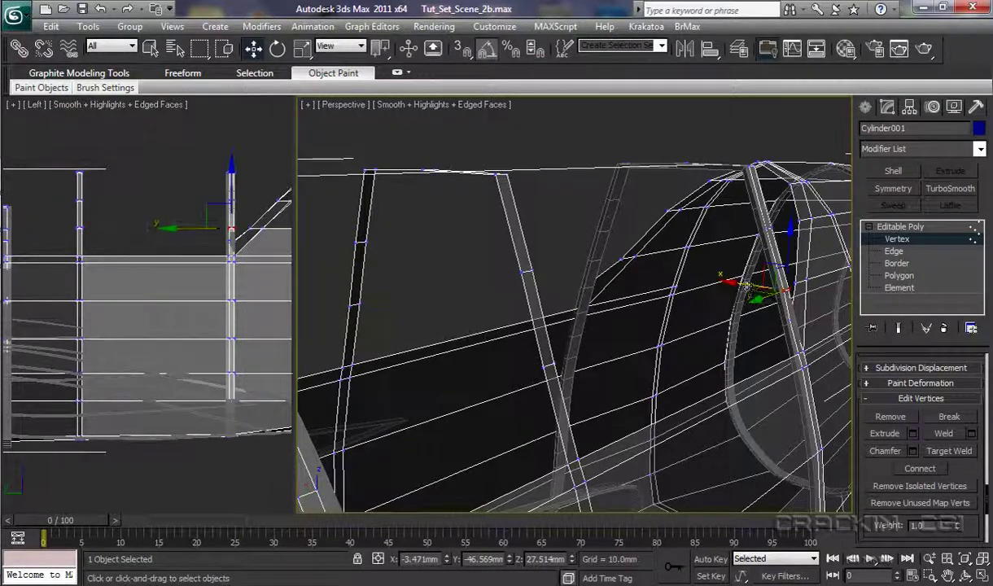
pyautogui.moveTo(735, 284); pyautogui.dragTo(737, 284)
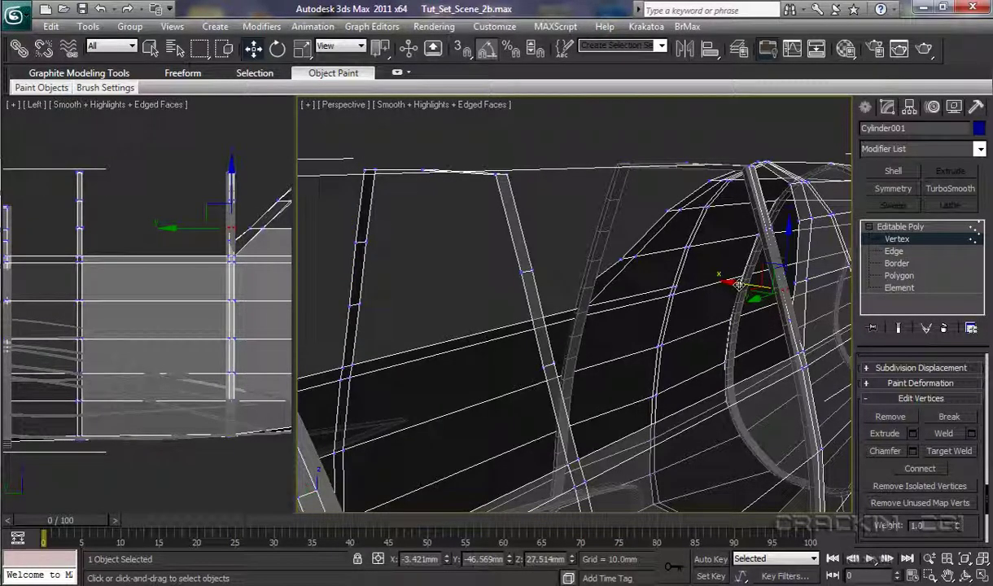
# Step: Switch the perspective viewport to the Back view and frame the upper part of the flat-topped frames
pyautogui.press('f')
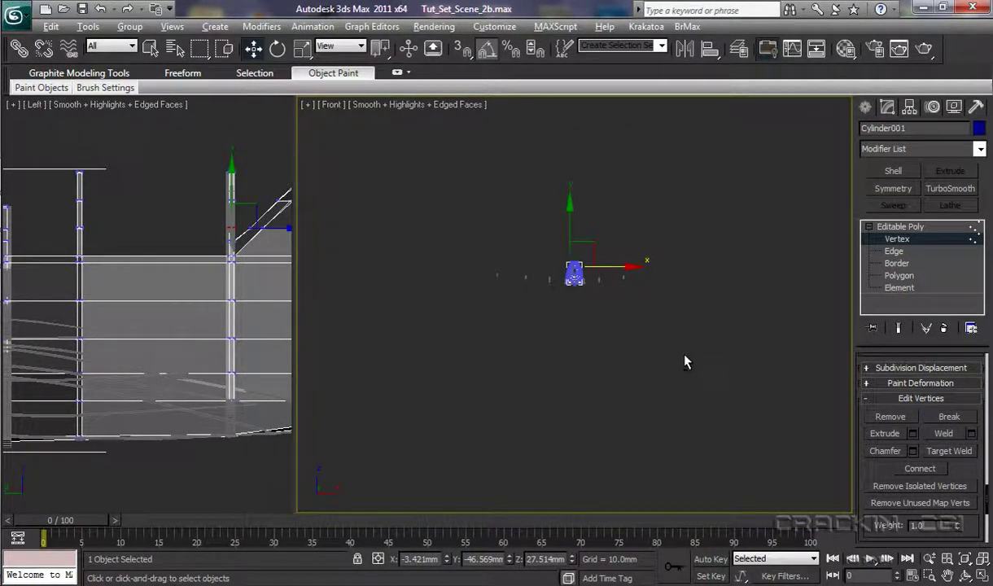
pyautogui.scroll(5, 631, 350)
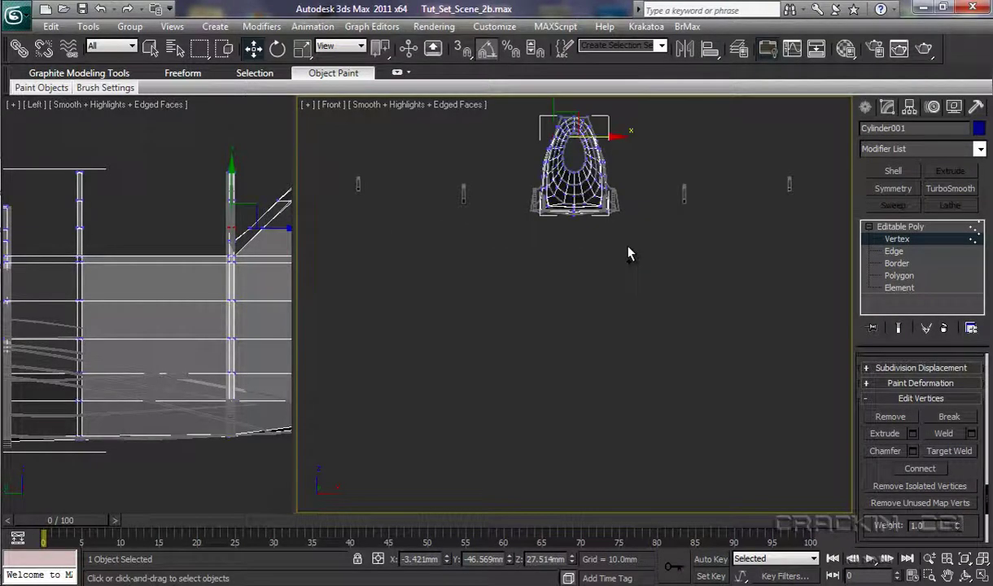
pyautogui.moveTo(622, 296); pyautogui.dragTo(561, 389, button='middle')
pyautogui.scroll(1, 562, 391)
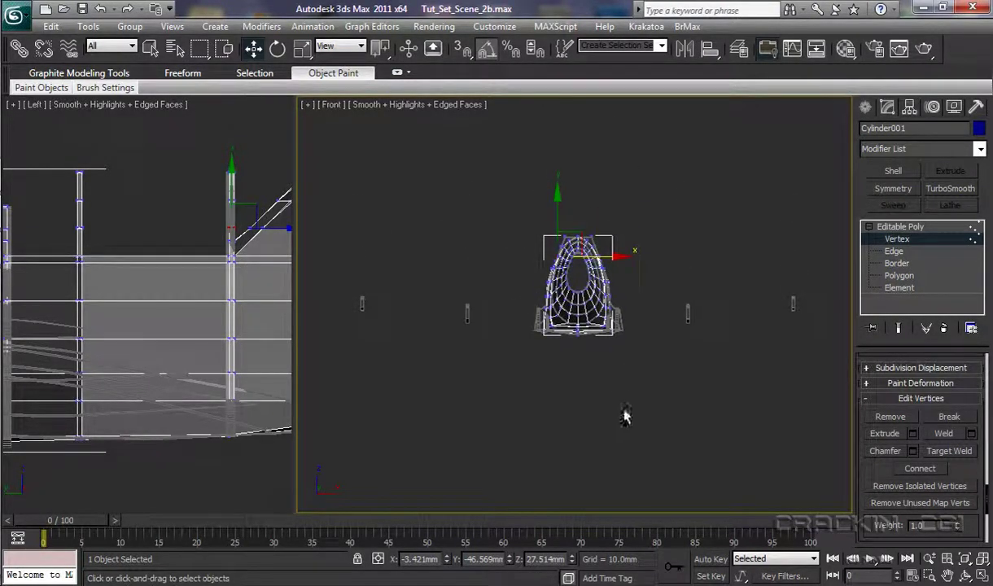
pyautogui.scroll(1, 626, 392)
pyautogui.scroll(3, 627, 391)
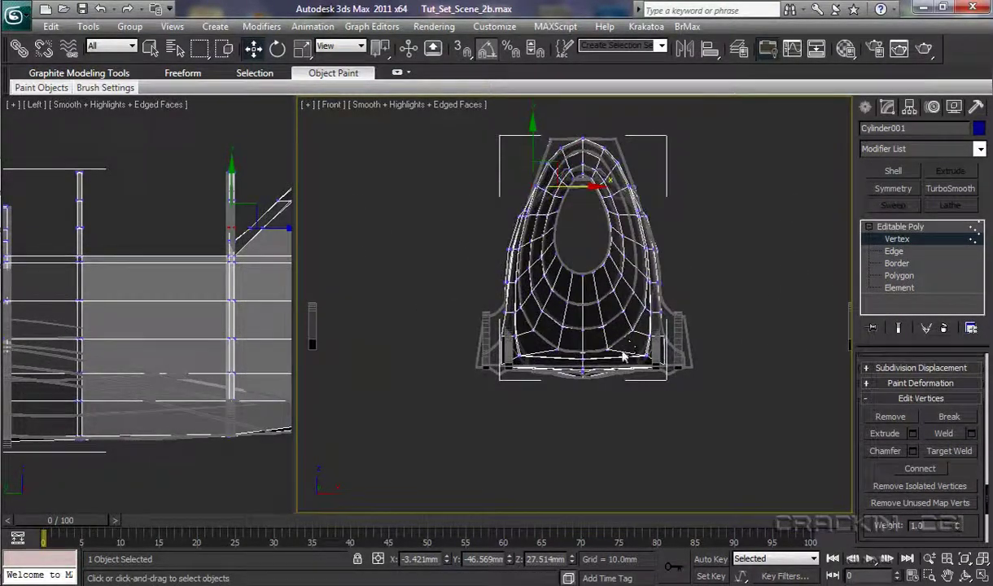
pyautogui.scroll(1, 638, 411)
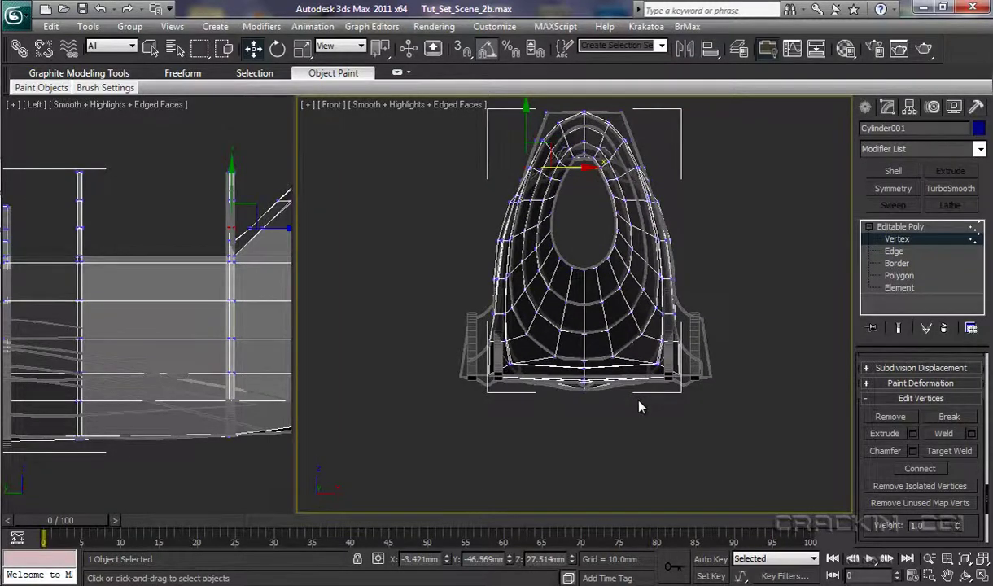
pyautogui.moveTo(638, 407); pyautogui.dragTo(654, 488, button='middle')
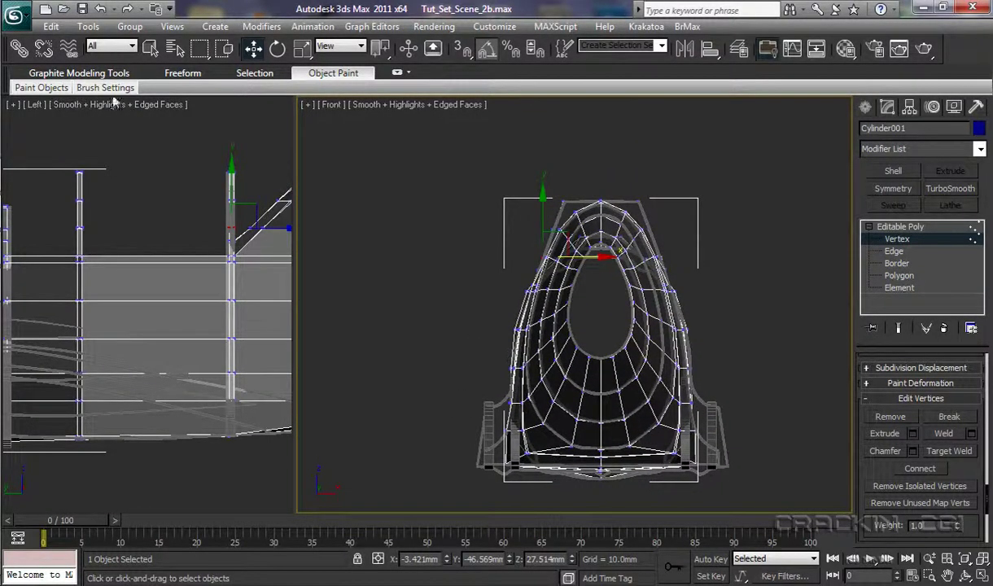
pyautogui.click(334, 108)
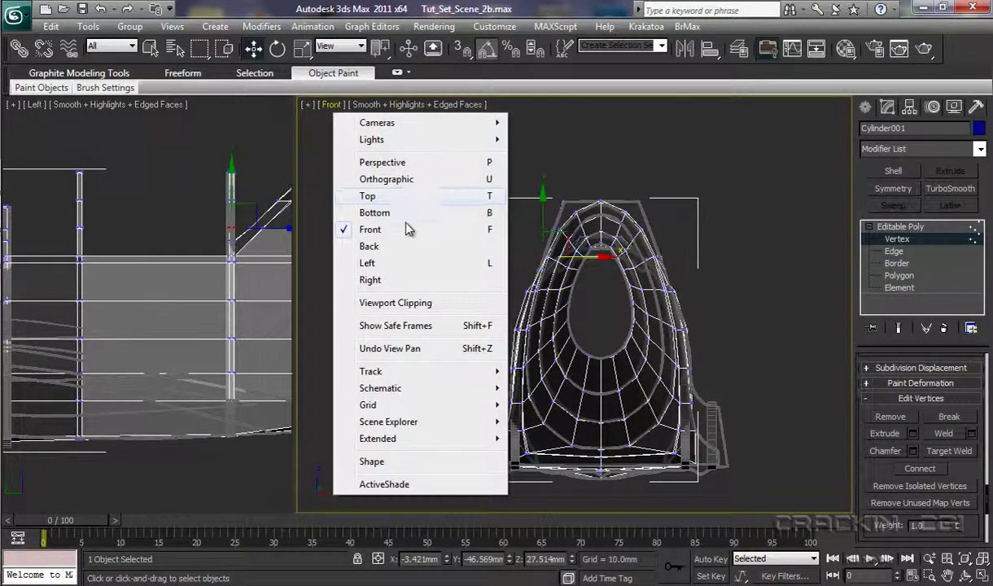
pyautogui.click(393, 247)
pyautogui.moveTo(414, 358); pyautogui.dragTo(460, 360, button='middle')
pyautogui.scroll(5, 458, 366)
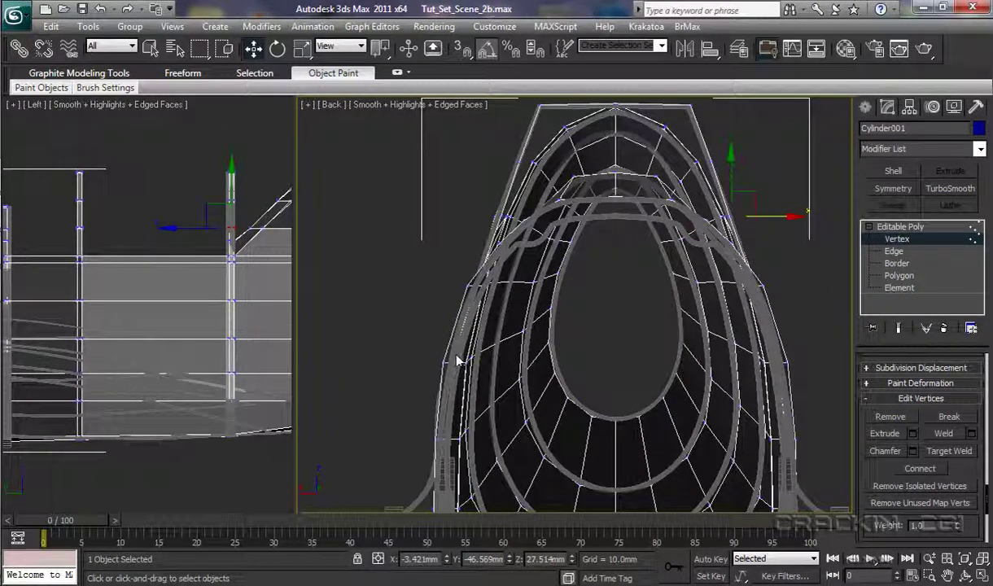
pyautogui.scroll(-3, 594, 444)
pyautogui.moveTo(594, 444); pyautogui.dragTo(599, 416, button='middle')
pyautogui.scroll(2, 606, 424)
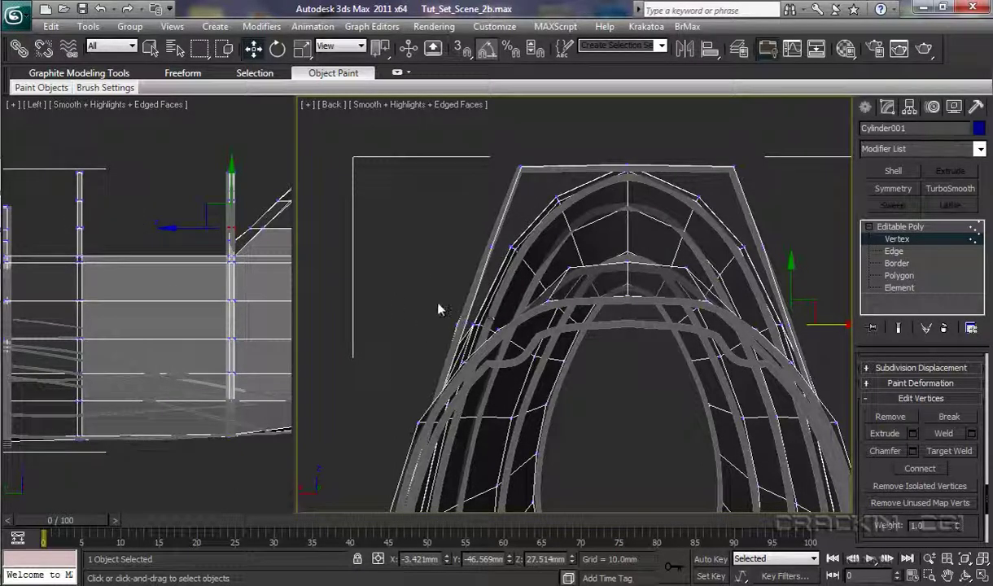
# Step: Shift the positive-X side vertices horizontally into a straight slope, placing the free-standing frame's top corner at X 2.156 mm
pyautogui.moveTo(442, 310); pyautogui.dragTo(500, 324)
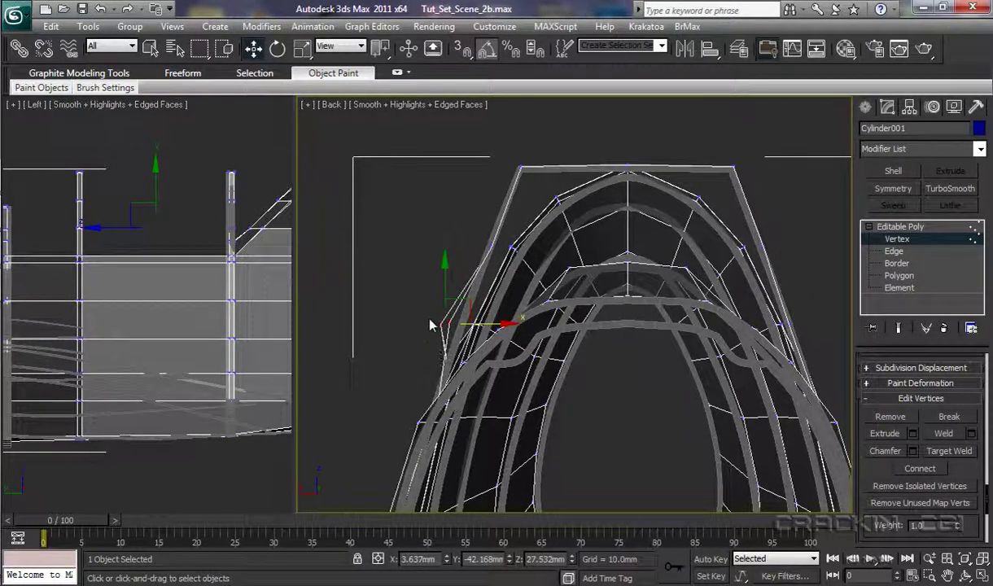
pyautogui.moveTo(425, 311); pyautogui.dragTo(518, 326)
pyautogui.click(453, 326)
pyautogui.click(509, 247)
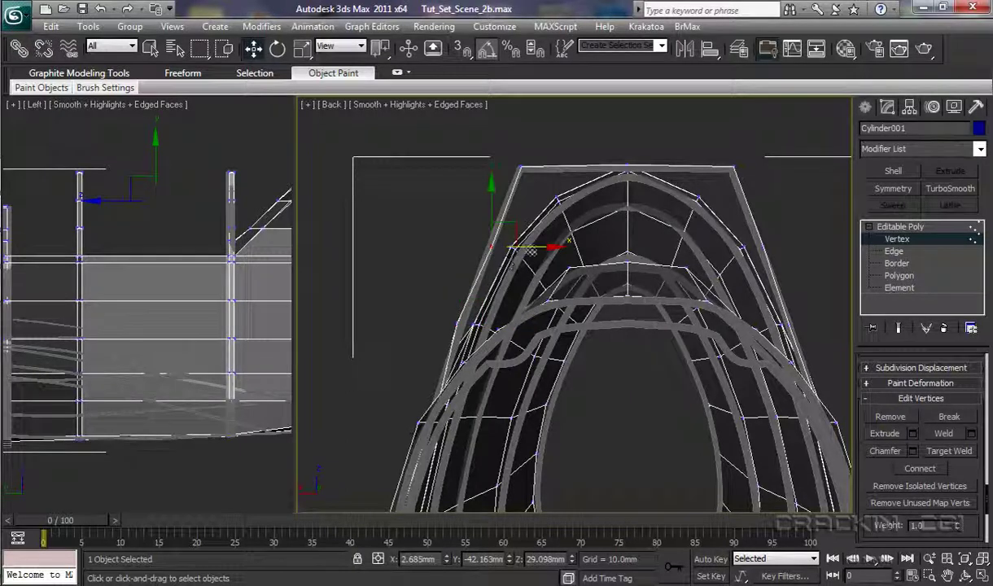
pyautogui.moveTo(568, 246); pyautogui.dragTo(521, 248)
pyautogui.click(518, 167)
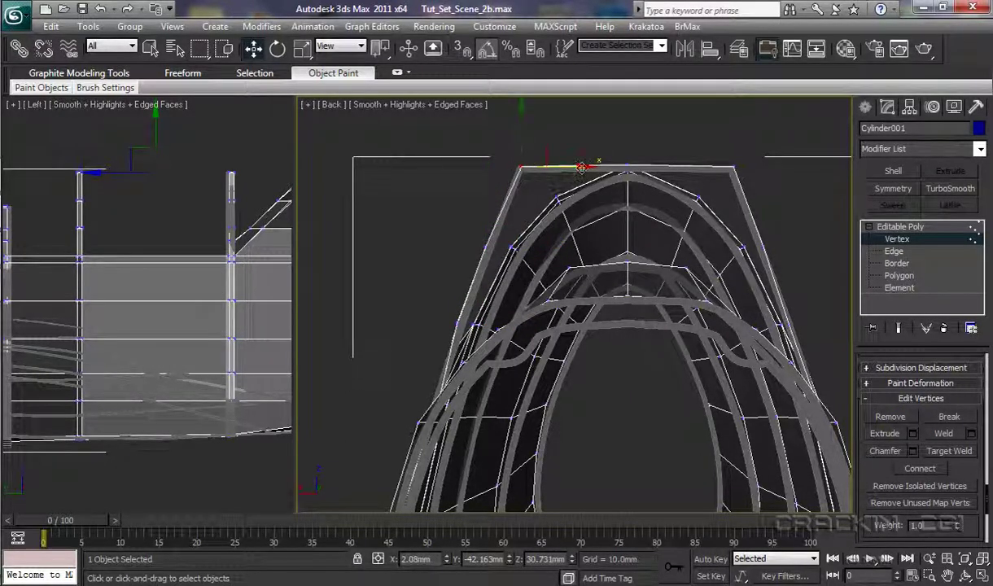
pyautogui.moveTo(575, 168); pyautogui.dragTo(573, 168)
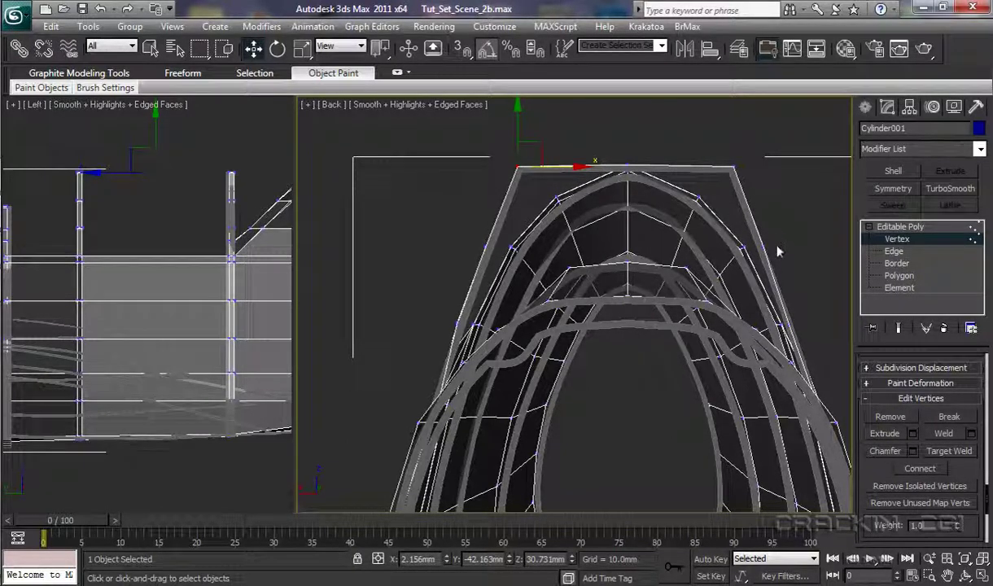
# Step: Align the lower vertices on the frames' negative-X side at X -3.451 mm with the slanted edge, and return to the Perspective view
pyautogui.click(781, 325)
pyautogui.moveTo(819, 327); pyautogui.dragTo(822, 346)
pyautogui.click(821, 346)
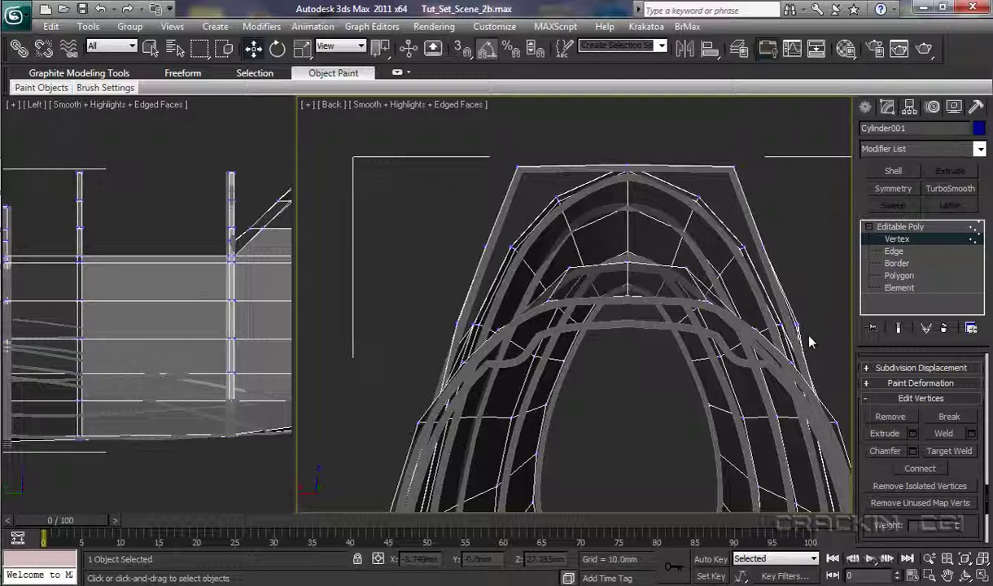
pyautogui.click(796, 327)
pyautogui.moveTo(833, 326)
pyautogui.mouseDown()
pyautogui.moveTo(817, 327)
pyautogui.moveTo(834, 325)
pyautogui.mouseUp()
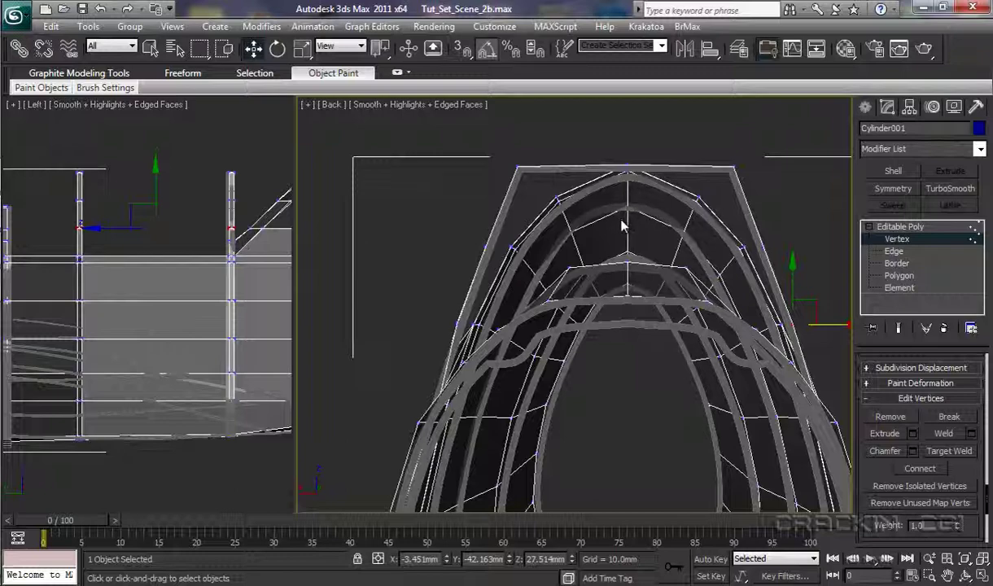
pyautogui.press('p')
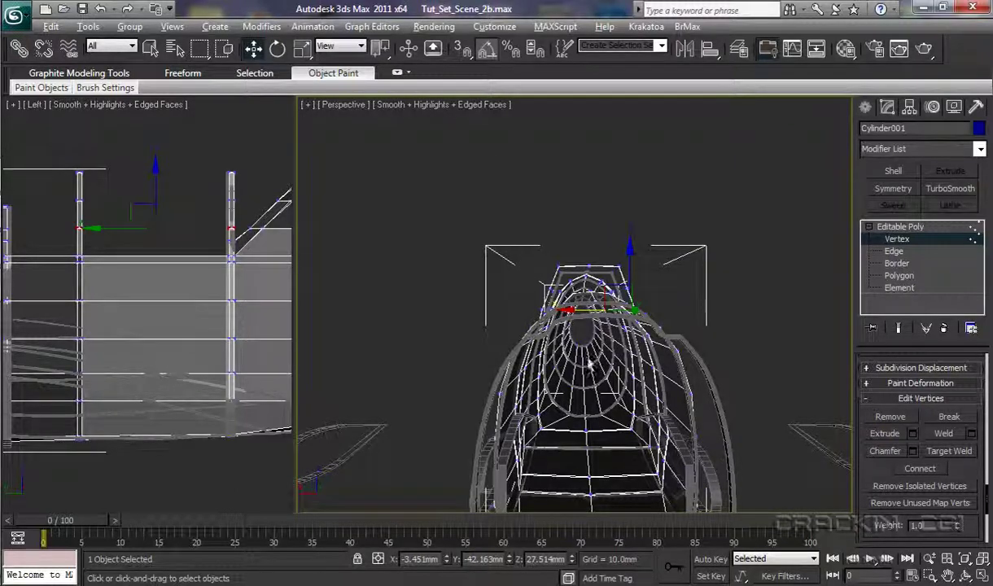
pyautogui.keyDown('alt'); pyautogui.moveTo(590, 371); pyautogui.dragTo(507, 365, button='middle'); pyautogui.keyUp('alt')
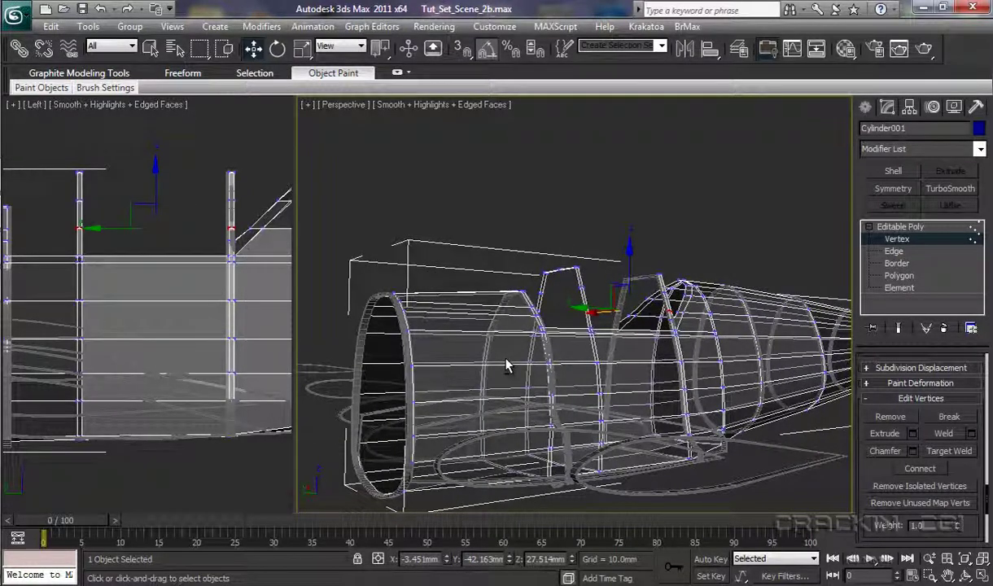
pyautogui.hotkey('ctrl', 'z')
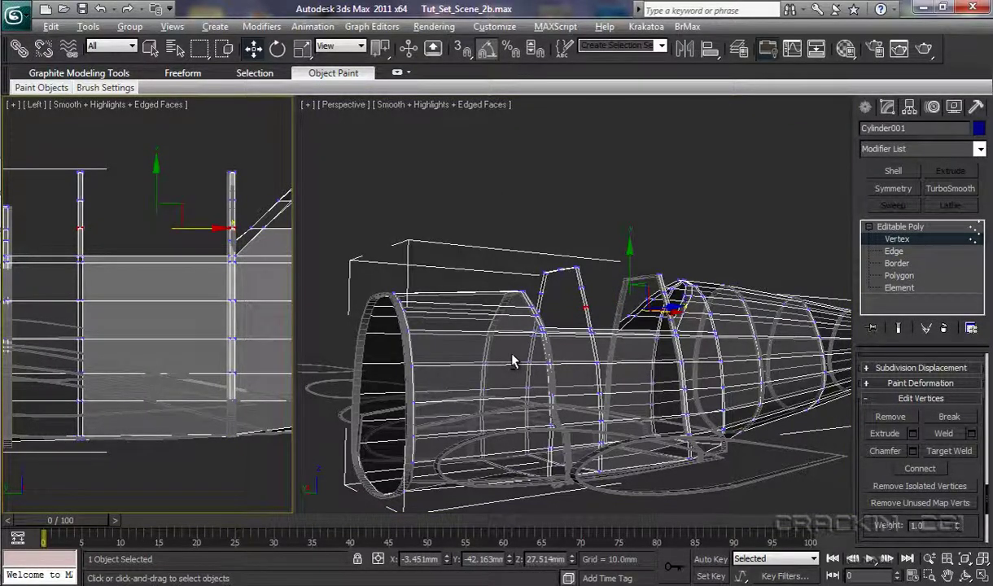
pyautogui.hotkey('ctrl', 'y')
# Step: Select the edge loop around the body's open end and extend it into new faces up to the separate guide profile at Y -13.781 mm
pyautogui.moveTo(507, 351); pyautogui.dragTo(597, 355, button='middle')
pyautogui.moveTo(529, 368); pyautogui.dragTo(619, 363, button='middle')
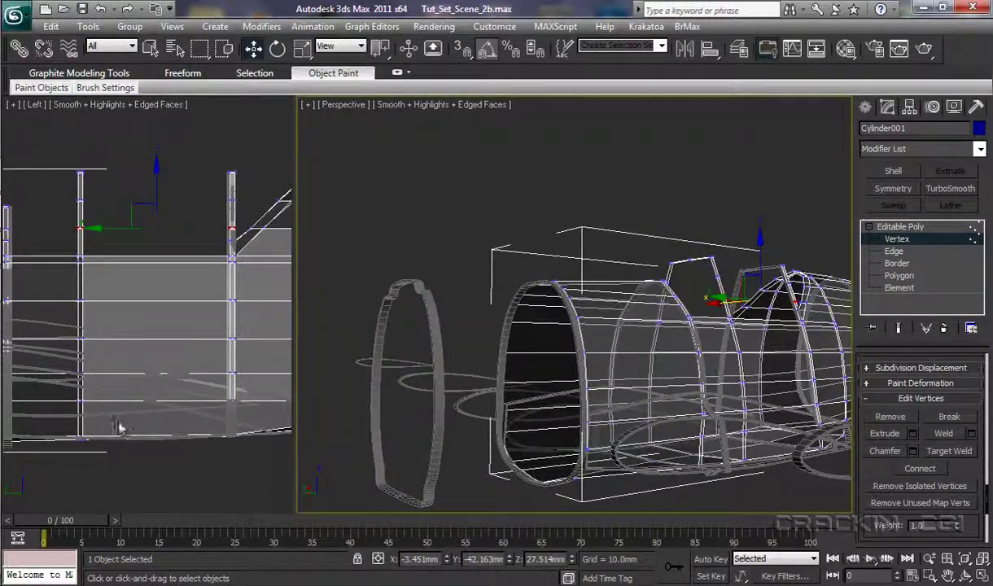
pyautogui.moveTo(152, 368); pyautogui.dragTo(483, 366, button='middle')
pyautogui.moveTo(192, 386); pyautogui.dragTo(262, 361, button='middle')
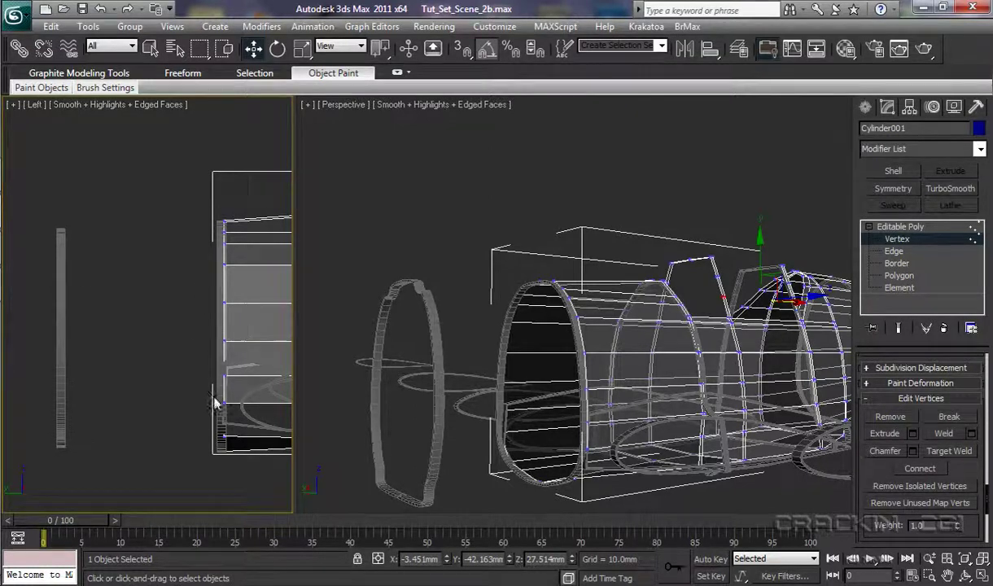
pyautogui.moveTo(470, 425); pyautogui.dragTo(492, 299, button='middle')
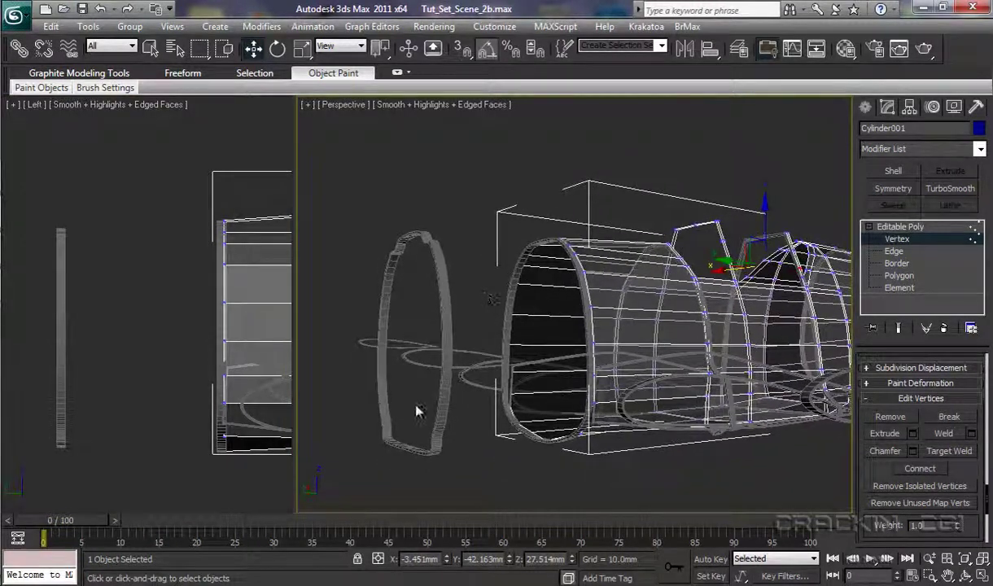
pyautogui.click(893, 251)
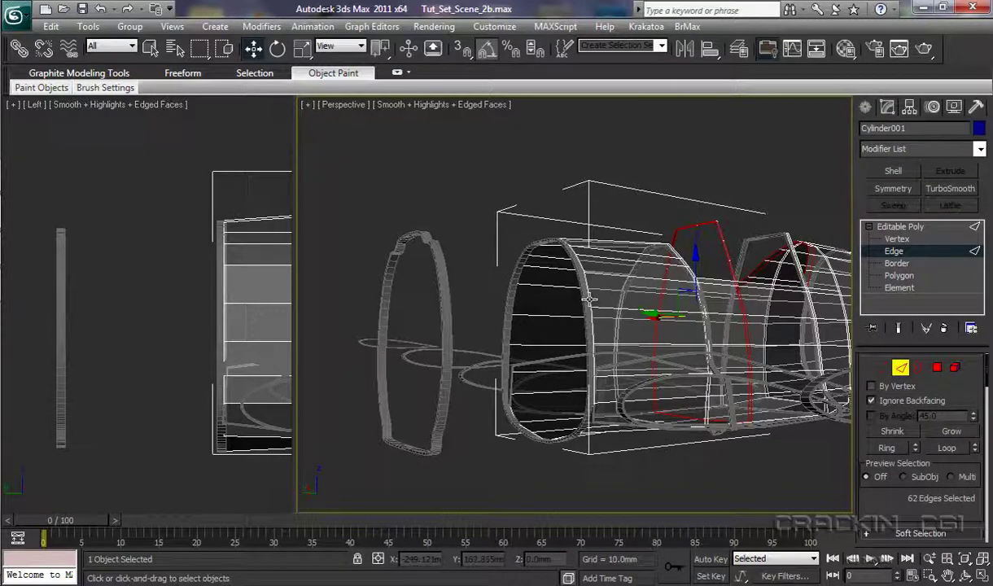
pyautogui.click(589, 300)
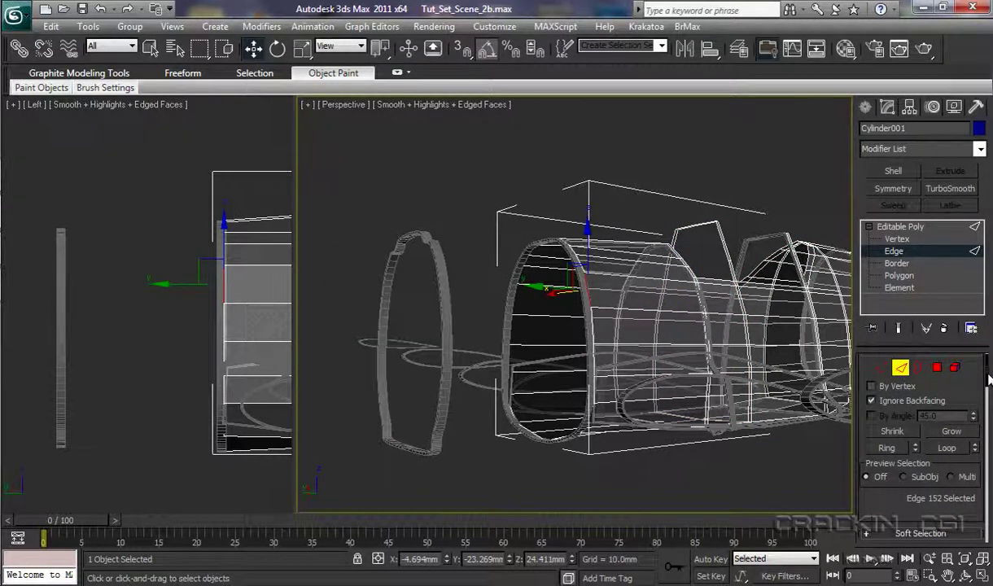
pyautogui.moveTo(988, 378); pyautogui.dragTo(988, 392)
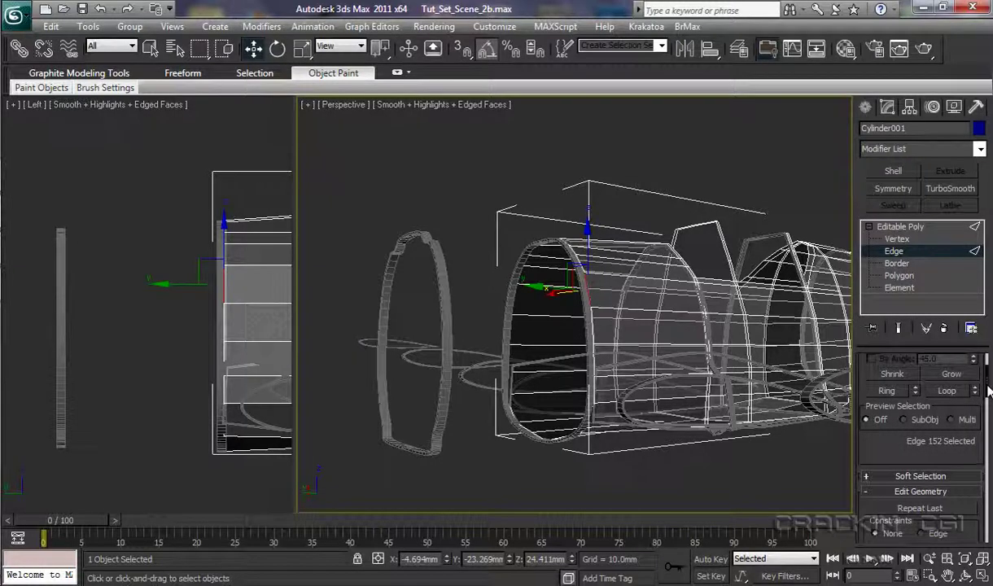
pyautogui.click(942, 392)
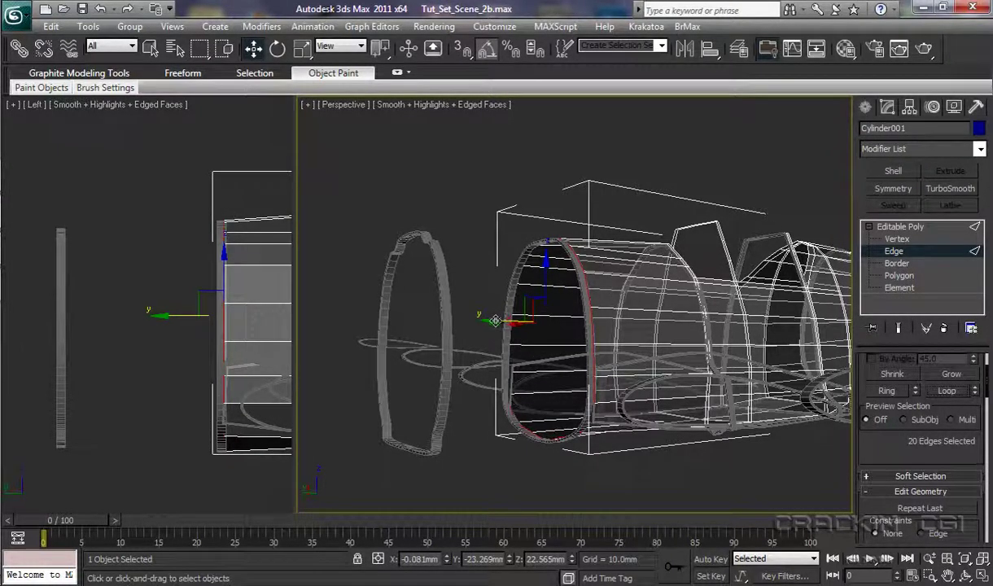
pyautogui.moveTo(496, 320); pyautogui.dragTo(359, 324)
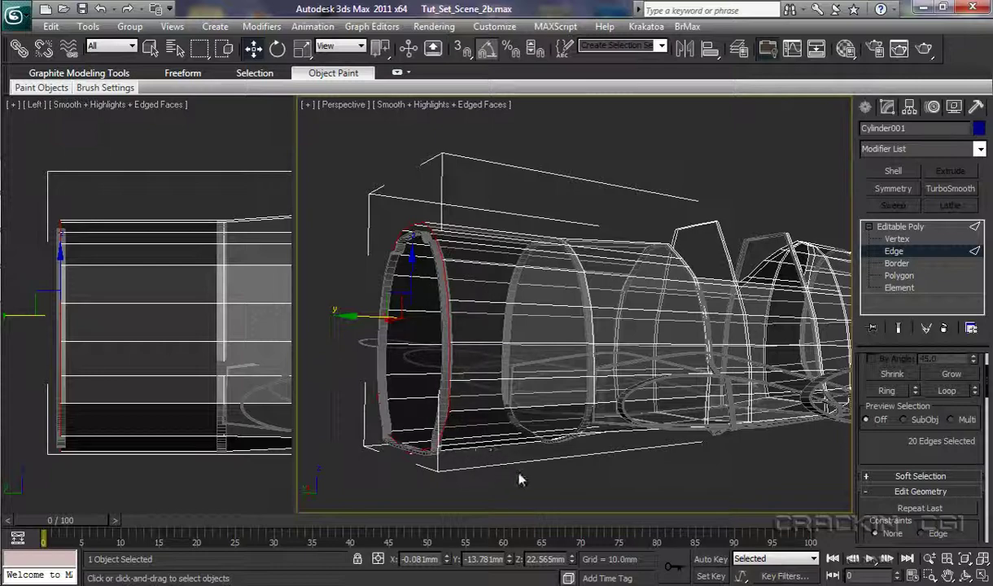
# Step: Lower the new end loop's top centre vertex onto the guide profile, and the vertex pair beside it to Z 27.377 mm
pyautogui.moveTo(541, 480); pyautogui.dragTo(843, 333, button='middle')
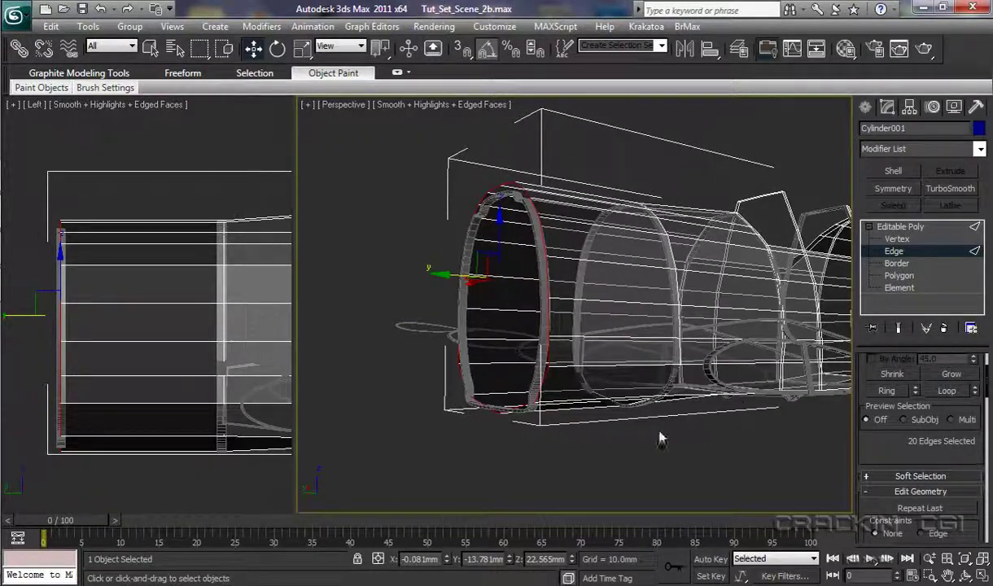
pyautogui.keyDown('alt'); pyautogui.moveTo(632, 452); pyautogui.dragTo(661, 458, button='middle'); pyautogui.keyUp('alt')
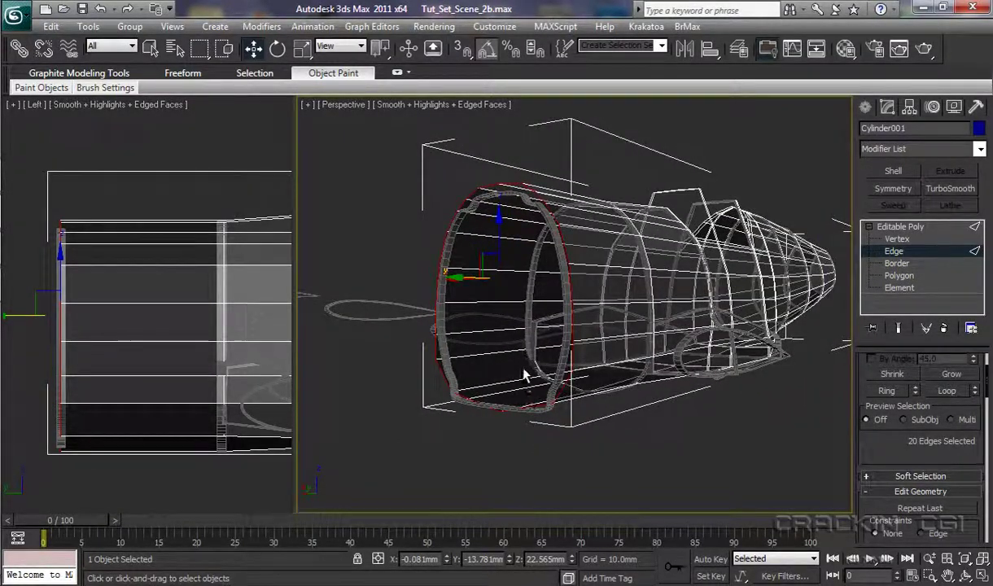
pyautogui.keyDown('alt'); pyautogui.moveTo(520, 356); pyautogui.dragTo(522, 429, button='middle'); pyautogui.keyUp('alt')
pyautogui.scroll(5, 522, 416)
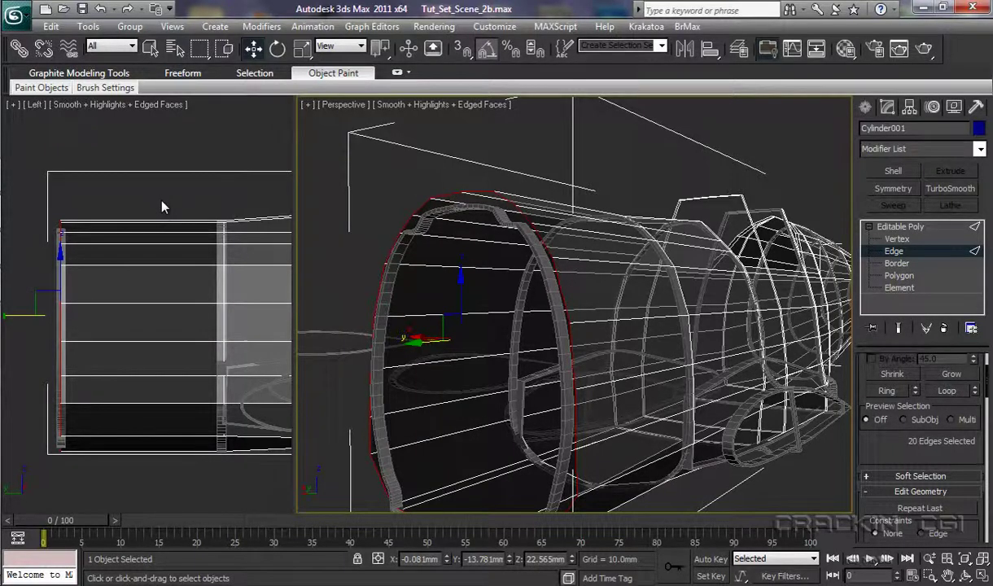
pyautogui.rightClick(217, 164)
pyautogui.click(248, 204)
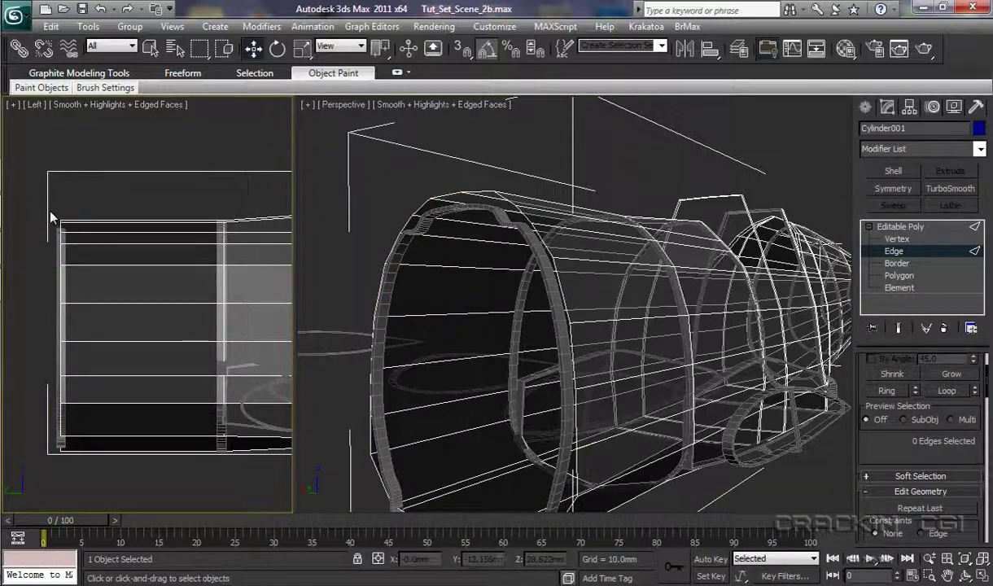
pyautogui.click(896, 239)
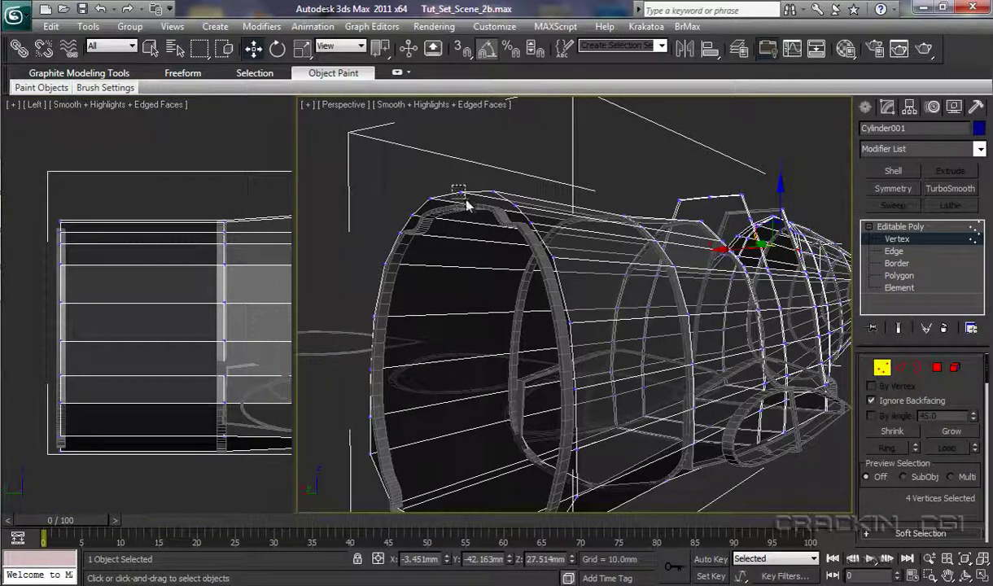
pyautogui.click(458, 196)
pyautogui.moveTo(460, 140); pyautogui.dragTo(459, 163)
pyautogui.moveTo(82, 209); pyautogui.dragTo(54, 232)
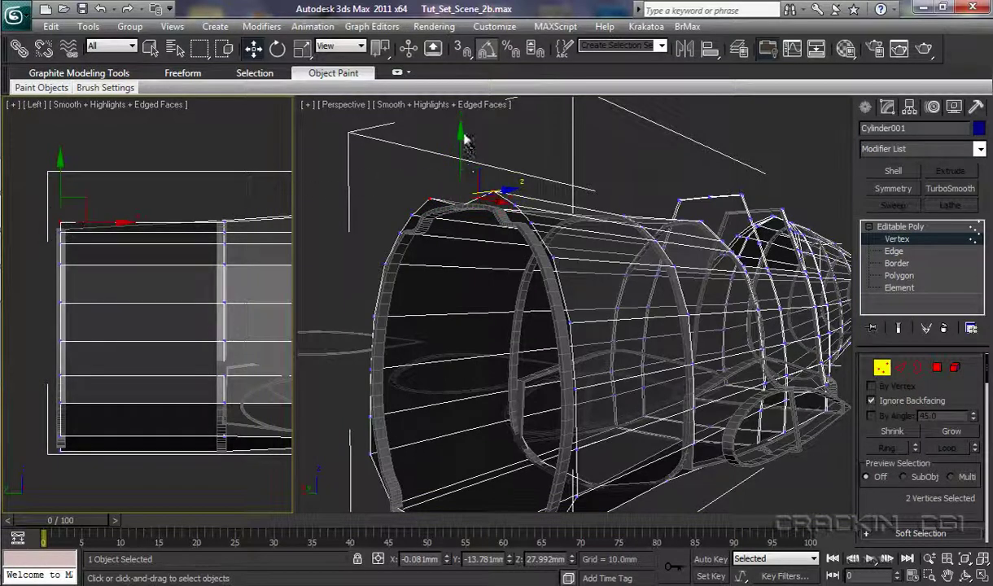
pyautogui.moveTo(461, 127); pyautogui.dragTo(445, 187)
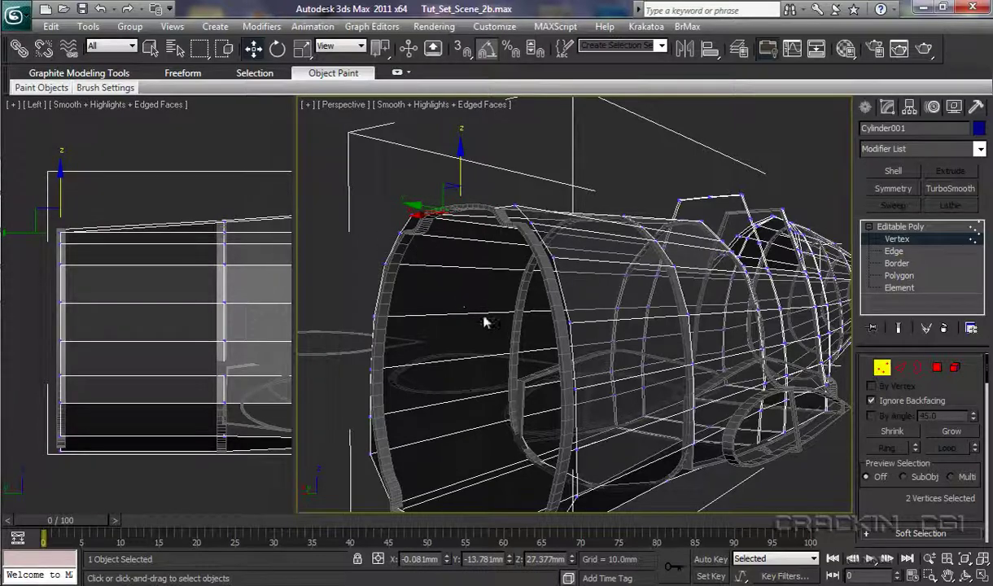
# Step: Lower the vertex pair flanking the end loop's top centre further to Z 26.833 mm, following the guide profile's notches
pyautogui.moveTo(485, 323)
pyautogui.keyDown('alt'); pyautogui.mouseDown(button='middle')
pyautogui.moveTo(506, 332)
pyautogui.moveTo(512, 355)
pyautogui.moveTo(516, 339)
pyautogui.moveTo(479, 340)
pyautogui.mouseUp(button='middle'); pyautogui.keyUp('alt')
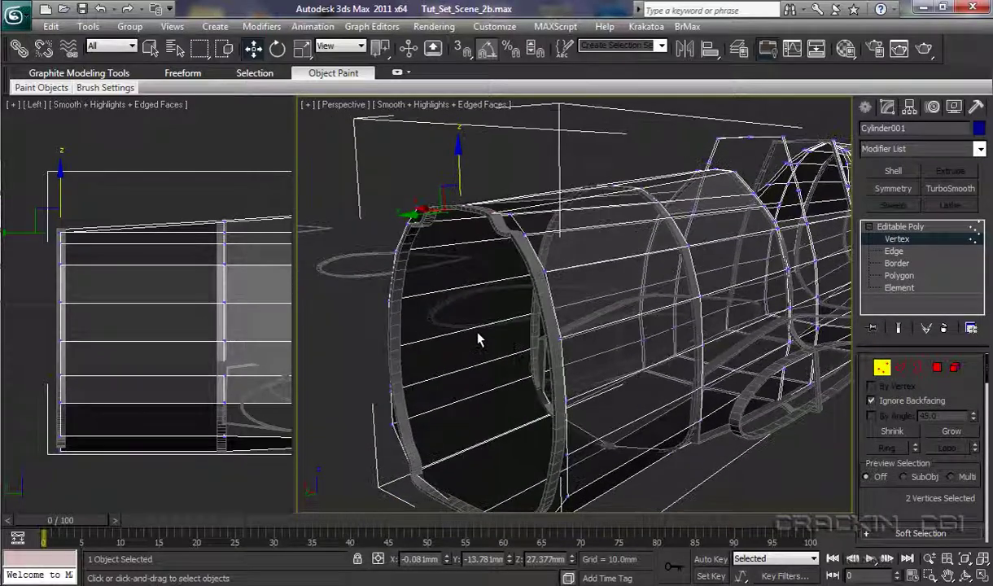
pyautogui.rightClick(159, 295)
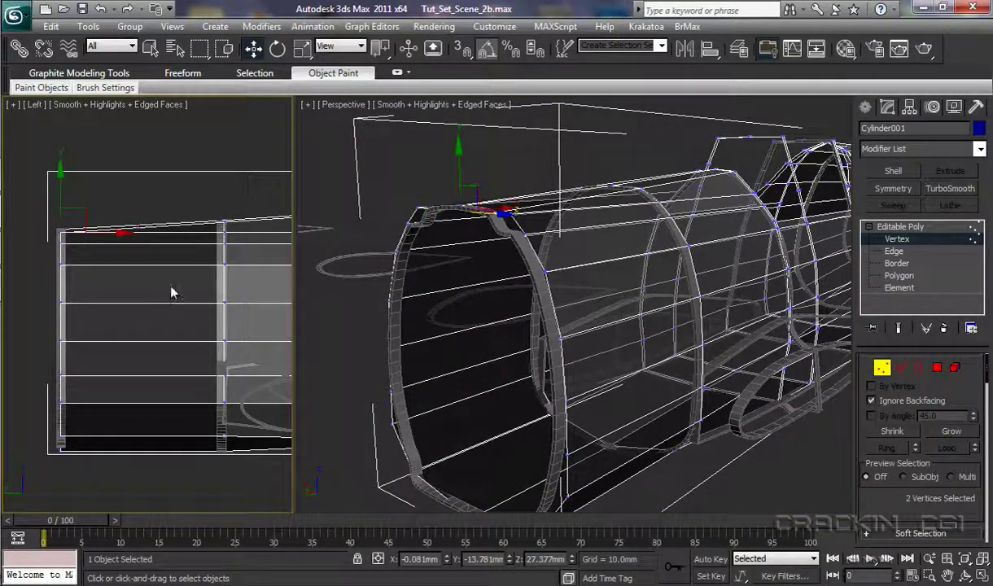
pyautogui.scroll(8, 173, 277)
pyautogui.moveTo(159, 244); pyautogui.dragTo(328, 315, button='middle')
pyautogui.moveTo(196, 282); pyautogui.dragTo(235, 319, button='middle')
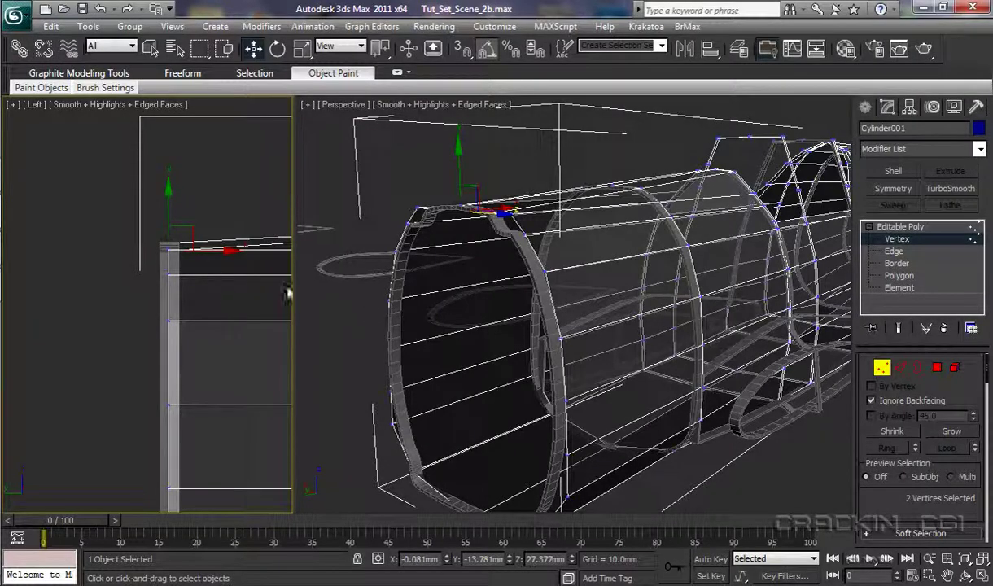
pyautogui.keyDown('alt'); pyautogui.moveTo(484, 326); pyautogui.dragTo(505, 316, button='middle'); pyautogui.keyUp('alt')
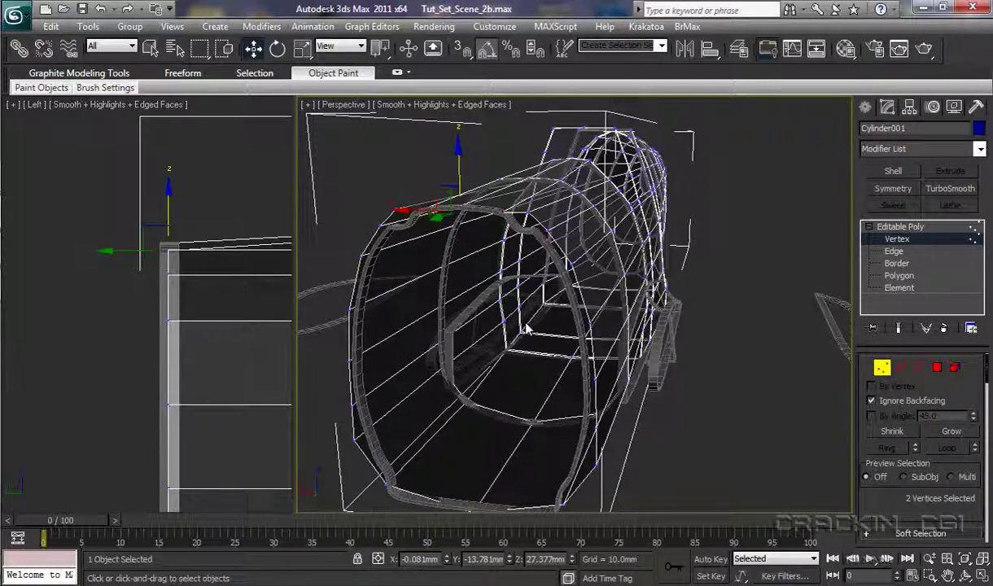
pyautogui.click(399, 213)
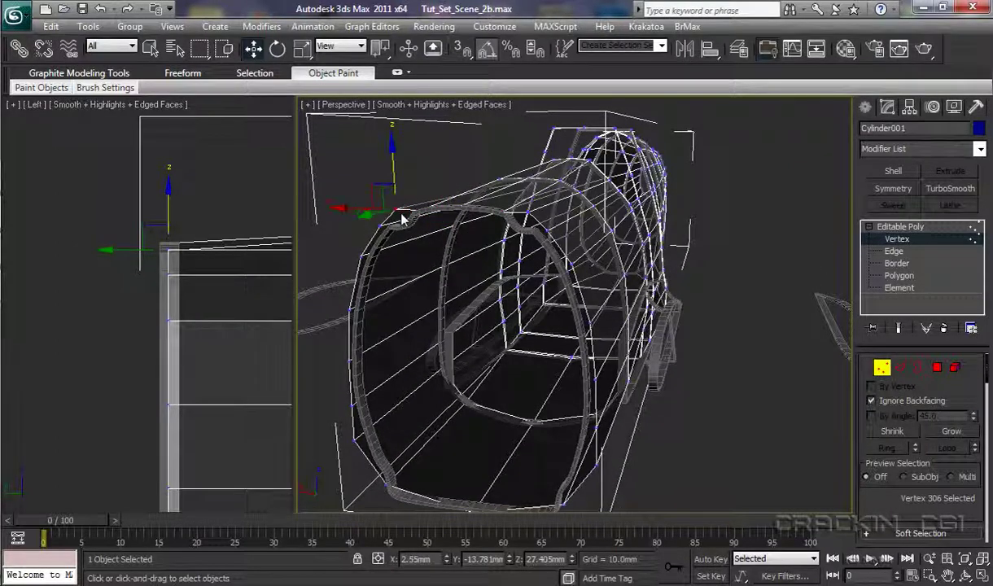
pyautogui.keyDown('ctrl'); pyautogui.click(527, 214); pyautogui.keyUp('ctrl')
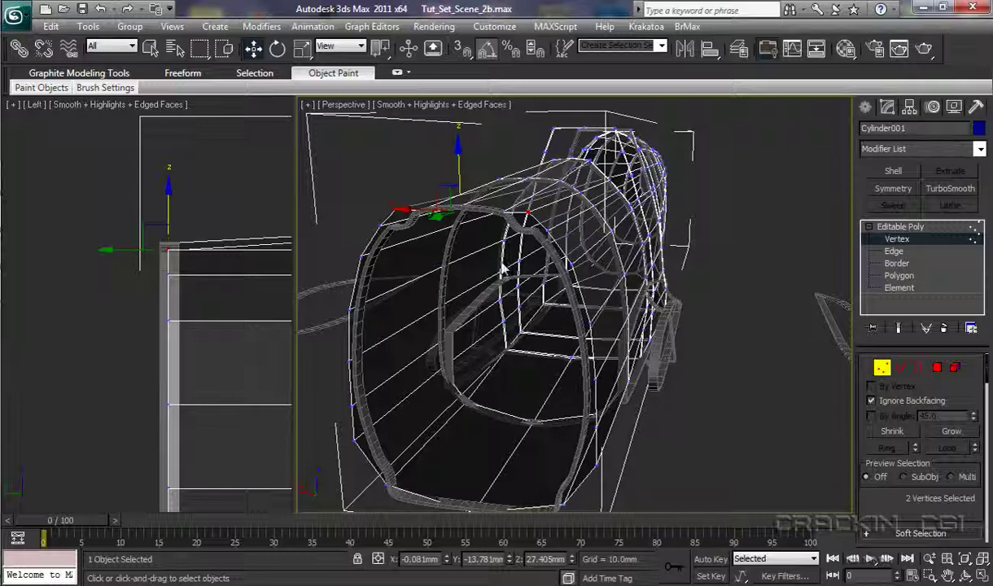
pyautogui.moveTo(457, 150); pyautogui.dragTo(431, 203)
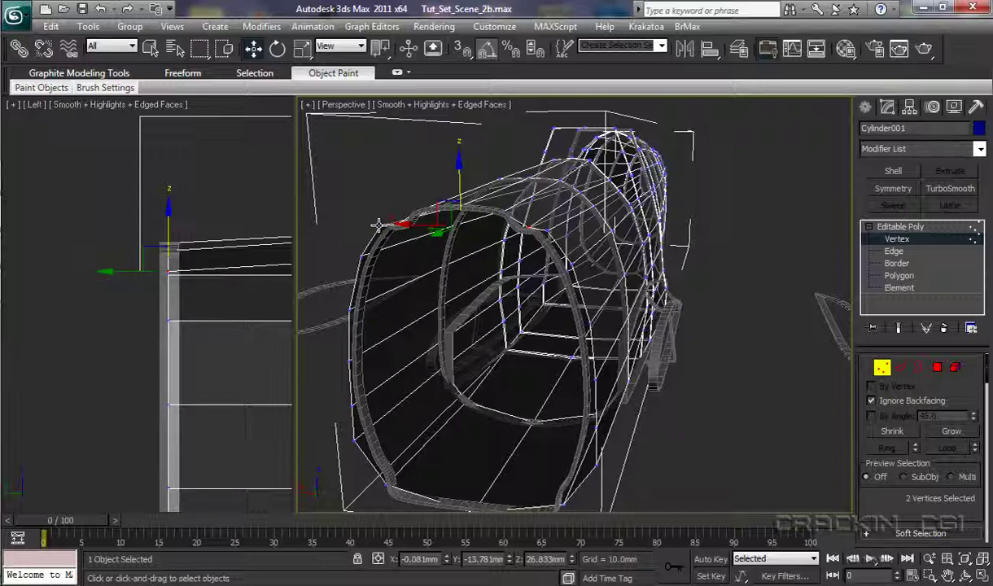
# Step: Lower the next outward vertex pair of the end loop to Z 26.269 mm to meet the guide profile's shoulders
pyautogui.click(377, 226)
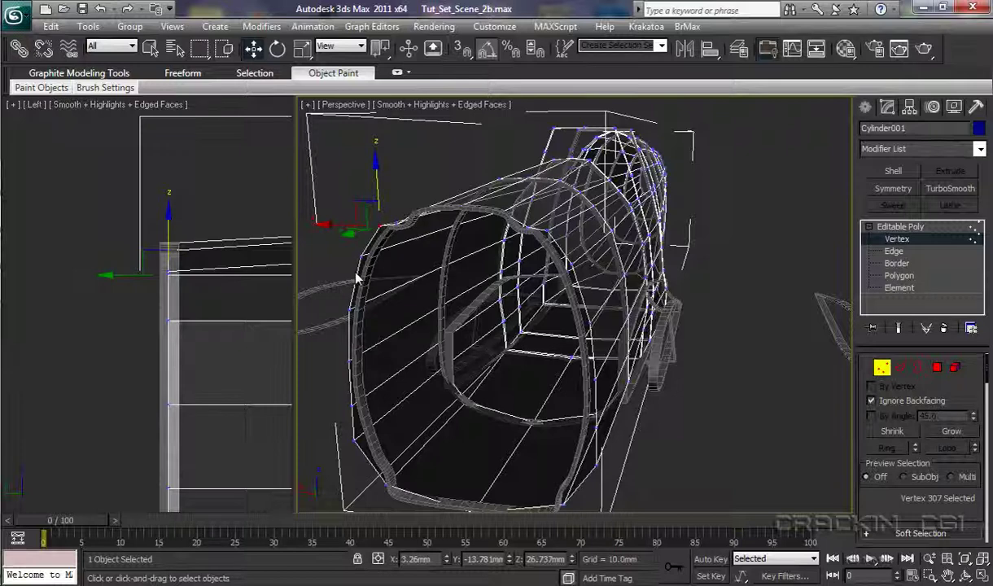
pyautogui.keyDown('ctrl'); pyautogui.click(542, 232); pyautogui.keyUp('ctrl')
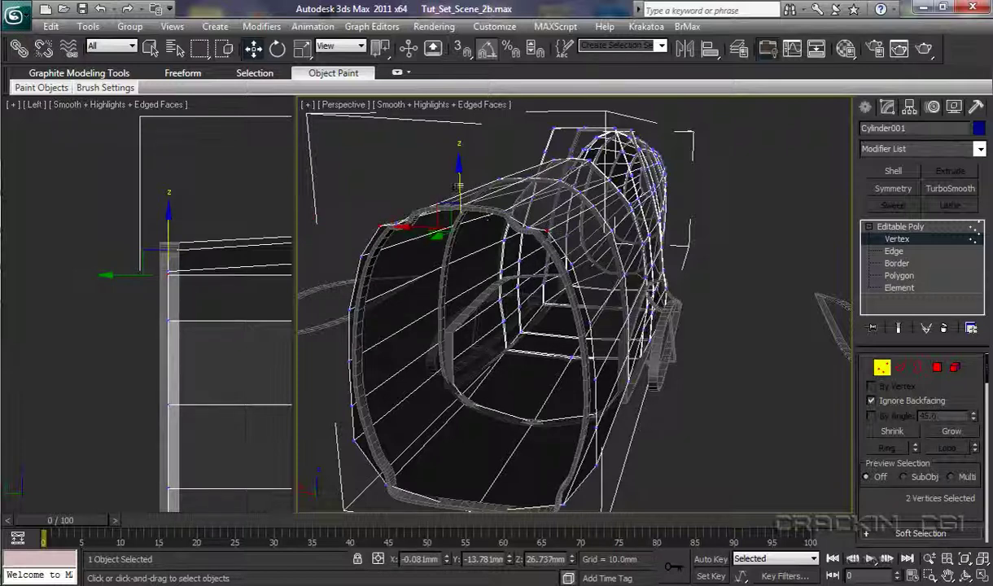
pyautogui.moveTo(458, 172); pyautogui.dragTo(459, 195)
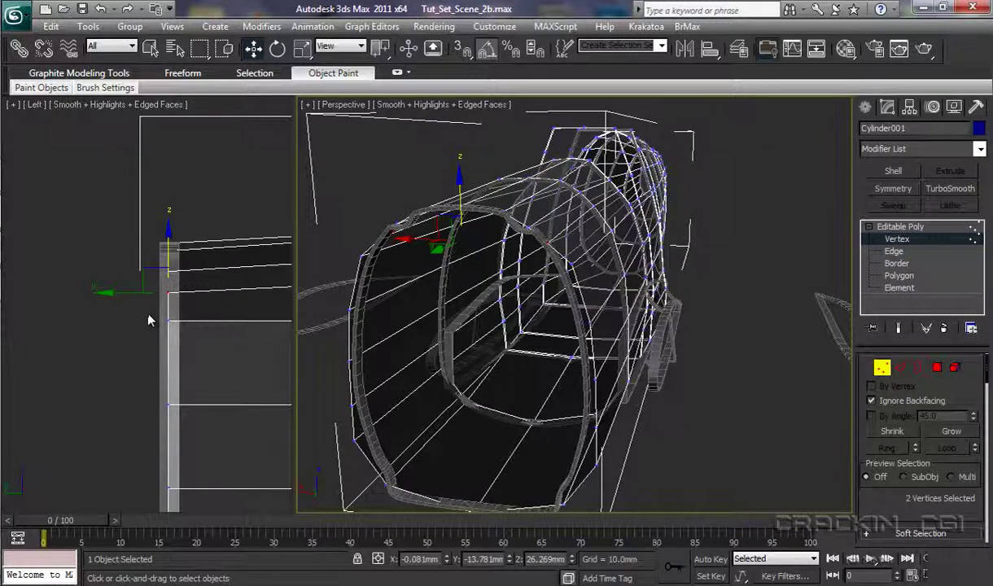
# Step: Scale the two upper side vertex pairs of the end loop inward along X, one pair at a time, to fit the guide profile
pyautogui.moveTo(148, 317); pyautogui.dragTo(184, 331)
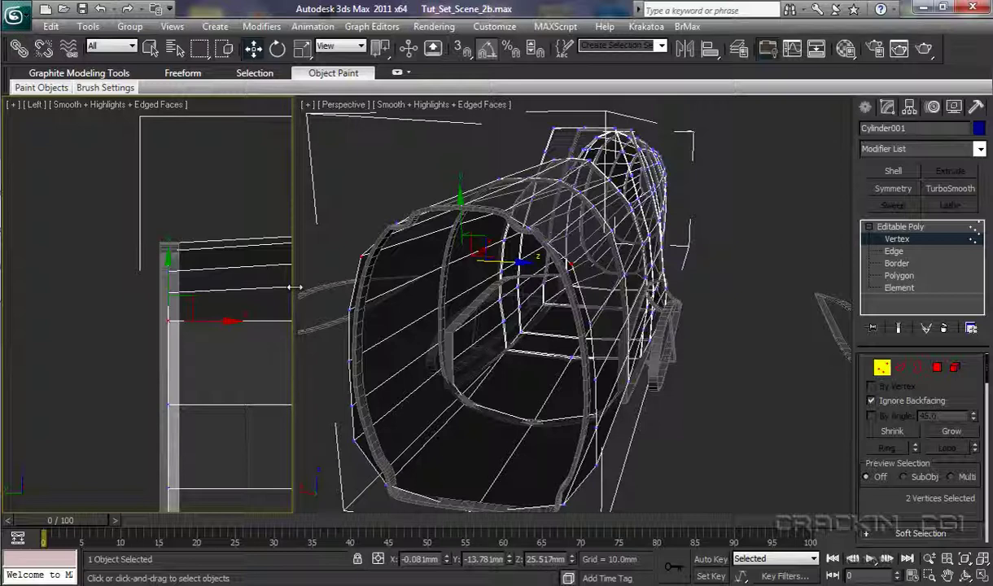
pyautogui.press('r')
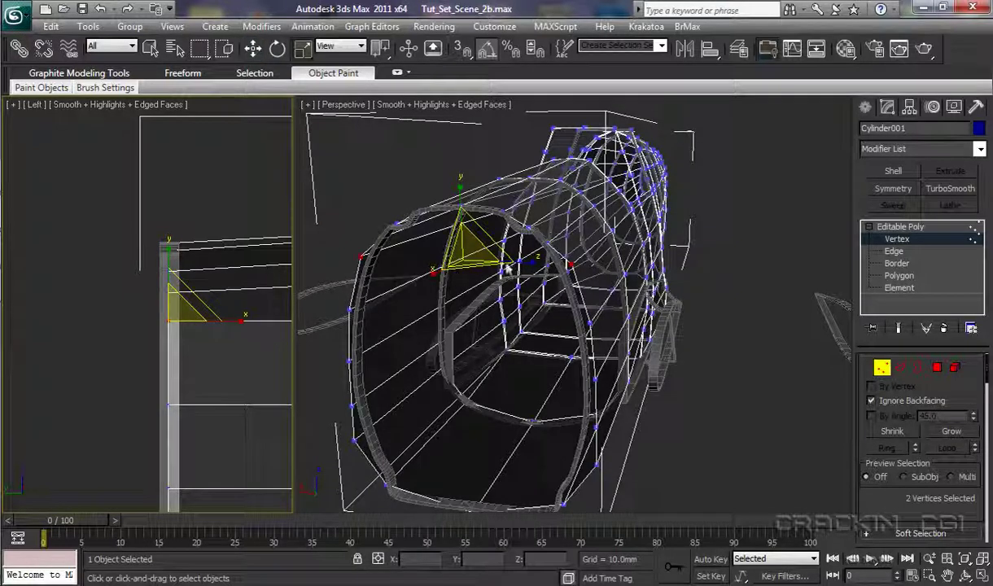
pyautogui.rightClick(530, 265)
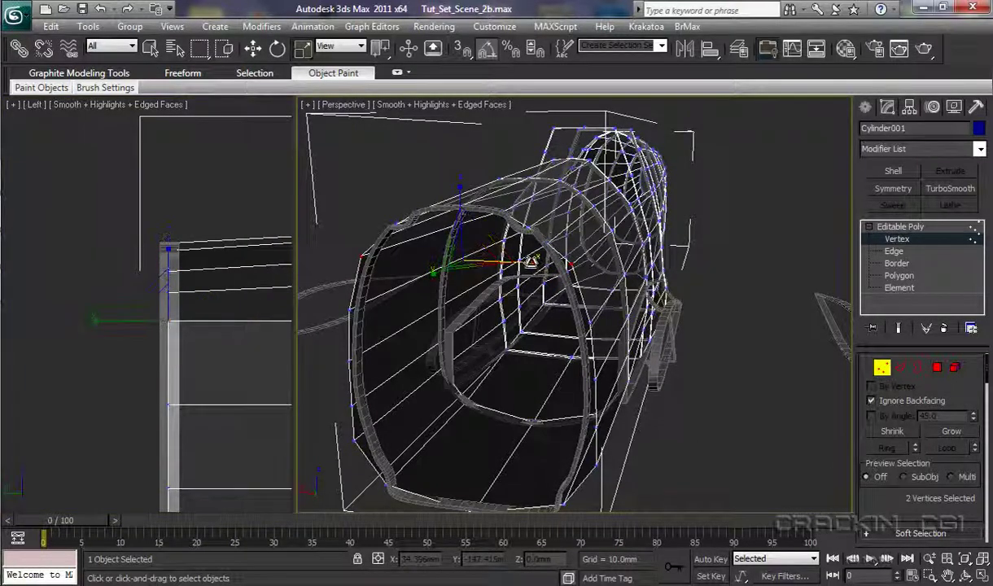
pyautogui.moveTo(531, 260); pyautogui.dragTo(523, 266)
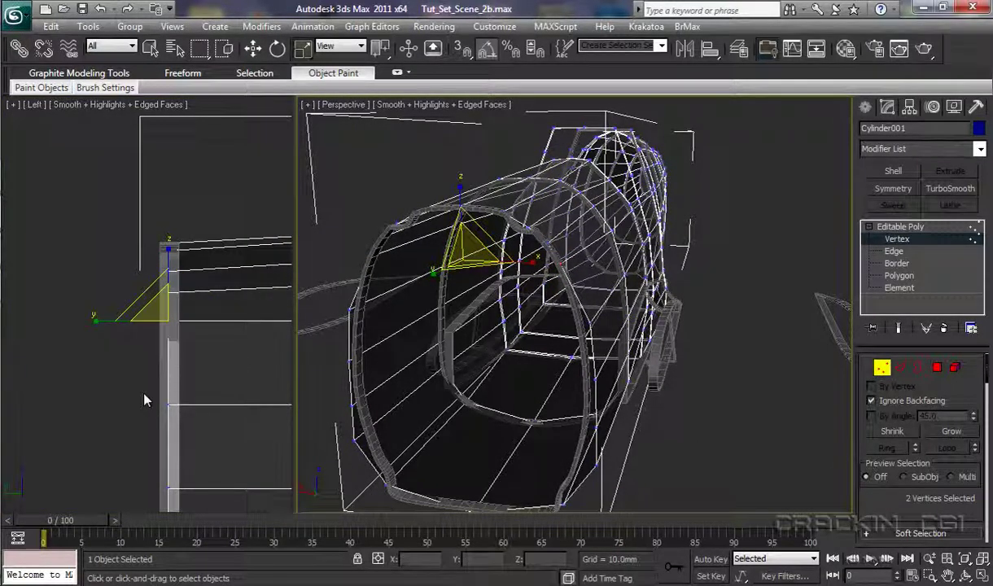
pyautogui.moveTo(143, 394); pyautogui.dragTo(195, 416)
pyautogui.click(530, 319)
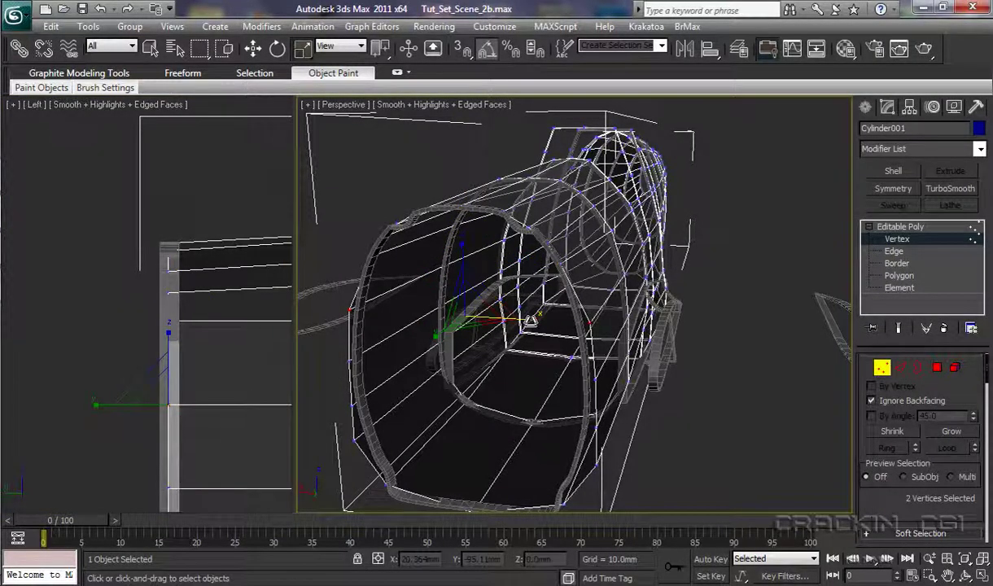
pyautogui.moveTo(530, 320); pyautogui.dragTo(527, 324)
# Step: Scale the next two vertex pairs down the end loop's sides along X to match the guide profile's width
pyautogui.moveTo(191, 450); pyautogui.dragTo(158, 231, button='middle')
pyautogui.moveTo(103, 269); pyautogui.dragTo(160, 296)
pyautogui.moveTo(523, 380); pyautogui.dragTo(533, 374)
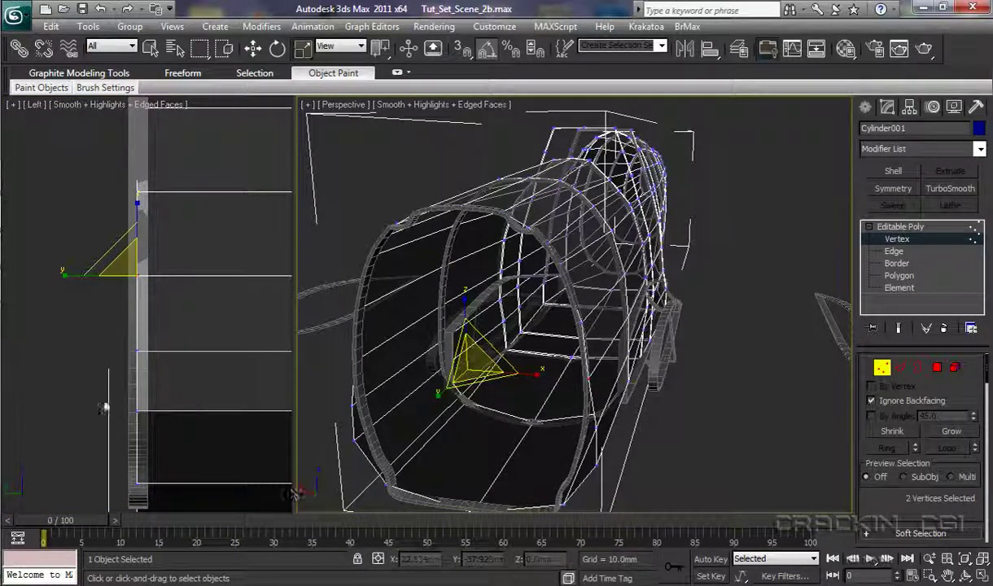
pyautogui.moveTo(113, 335); pyautogui.dragTo(148, 362)
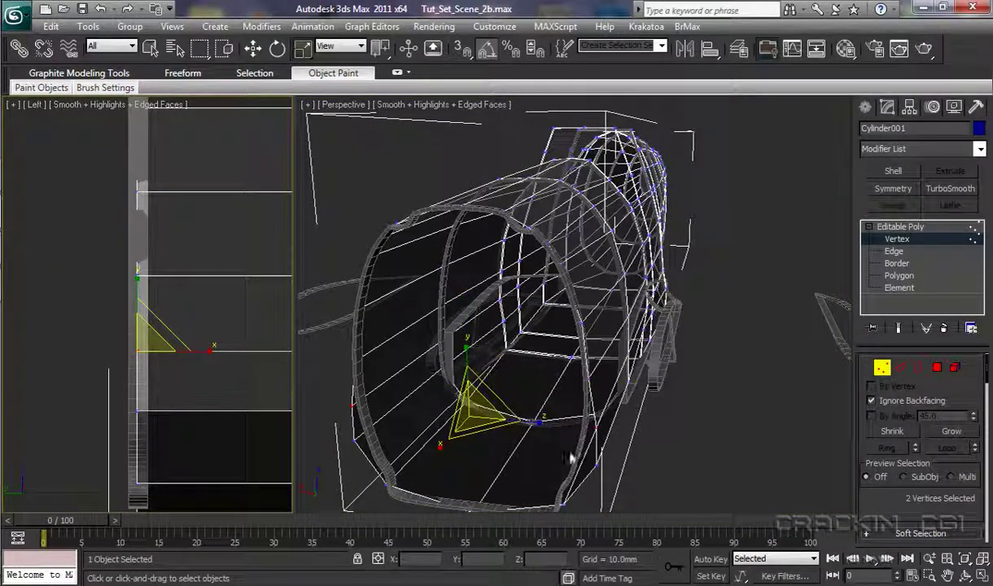
pyautogui.moveTo(539, 421); pyautogui.dragTo(539, 423)
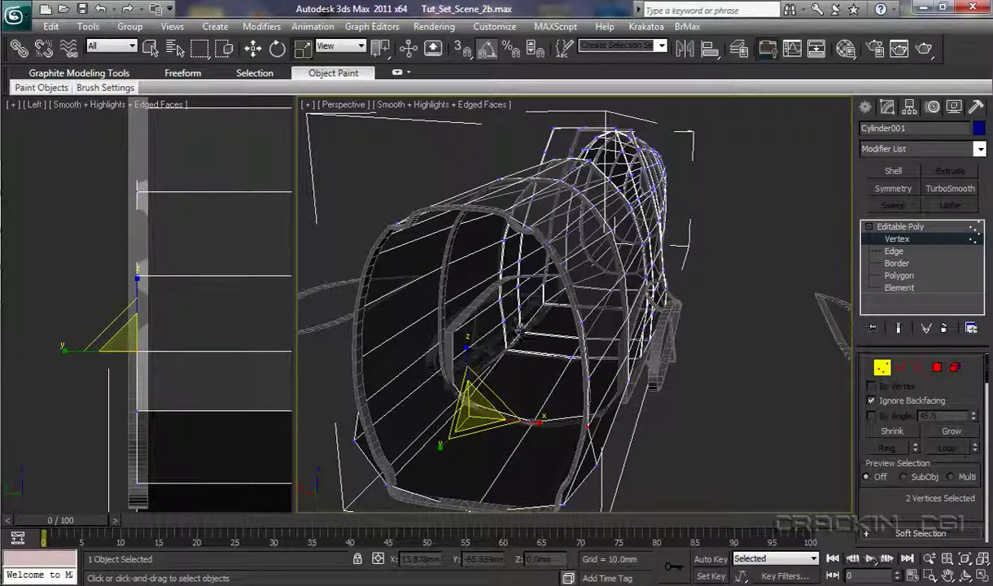
# Step: Scale the two lowest side vertex pairs of the end loop inward along X, and lower the bottom corner pair to Z 15.253 mm
pyautogui.rightClick(114, 412)
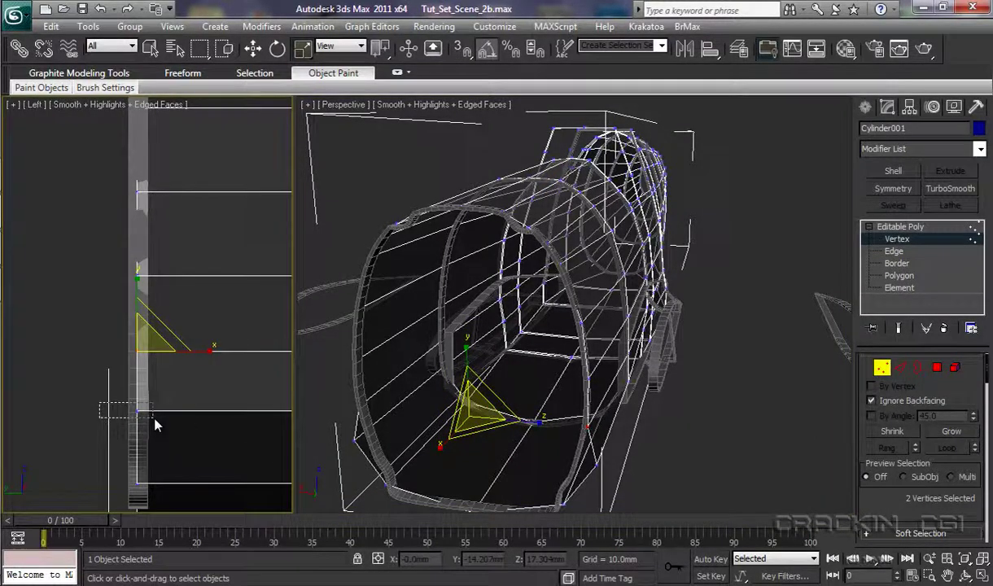
pyautogui.rightClick(503, 453)
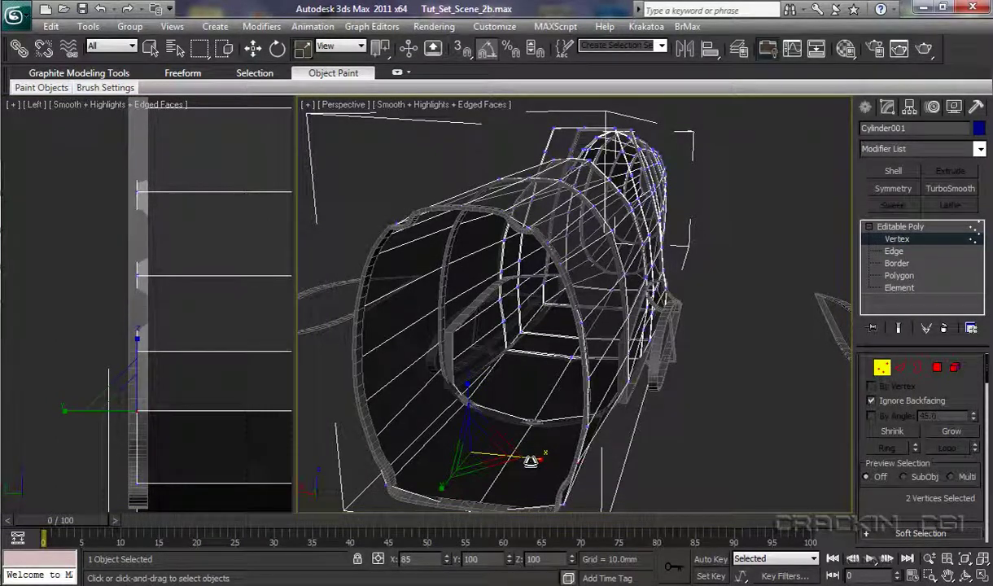
pyautogui.moveTo(204, 462); pyautogui.dragTo(194, 376, button='middle')
pyautogui.moveTo(99, 346); pyautogui.dragTo(171, 388)
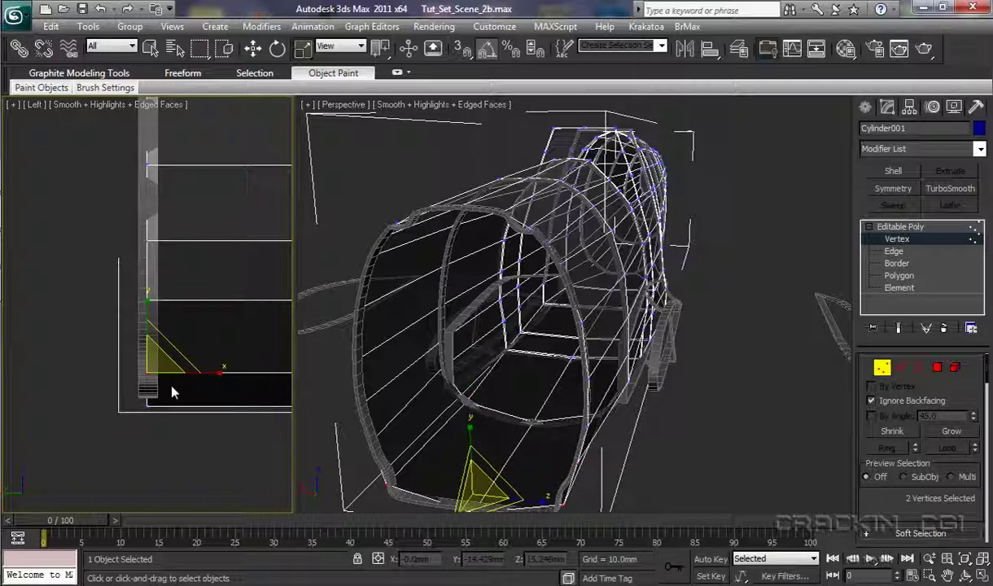
pyautogui.click(542, 505)
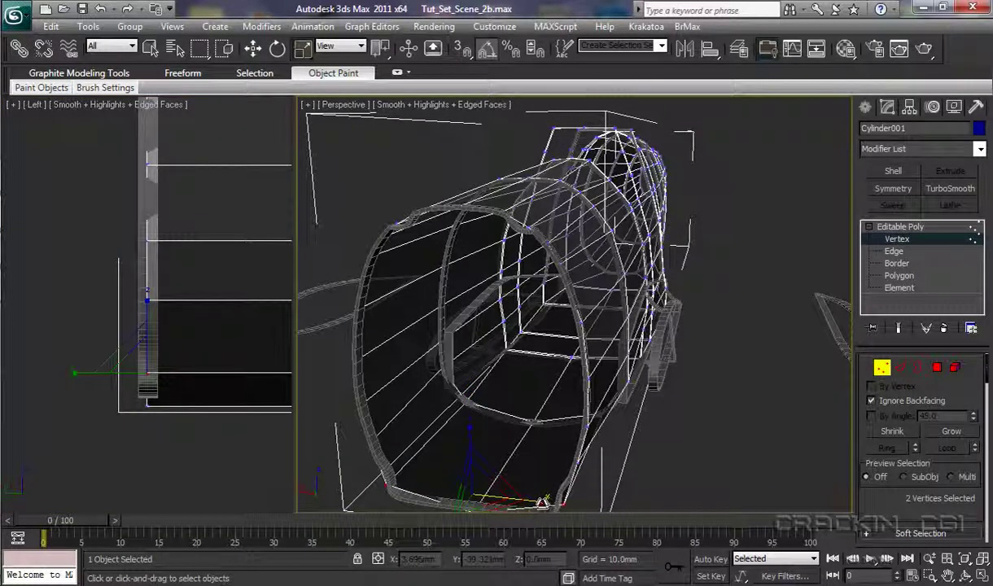
pyautogui.moveTo(542, 501); pyautogui.dragTo(541, 502)
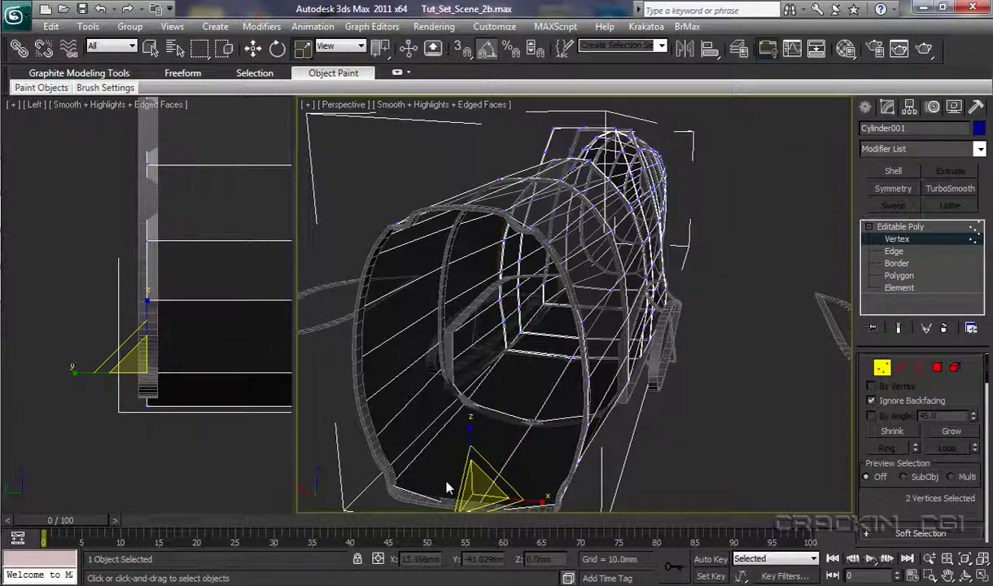
pyautogui.press('w')
pyautogui.moveTo(470, 440); pyautogui.dragTo(471, 447)
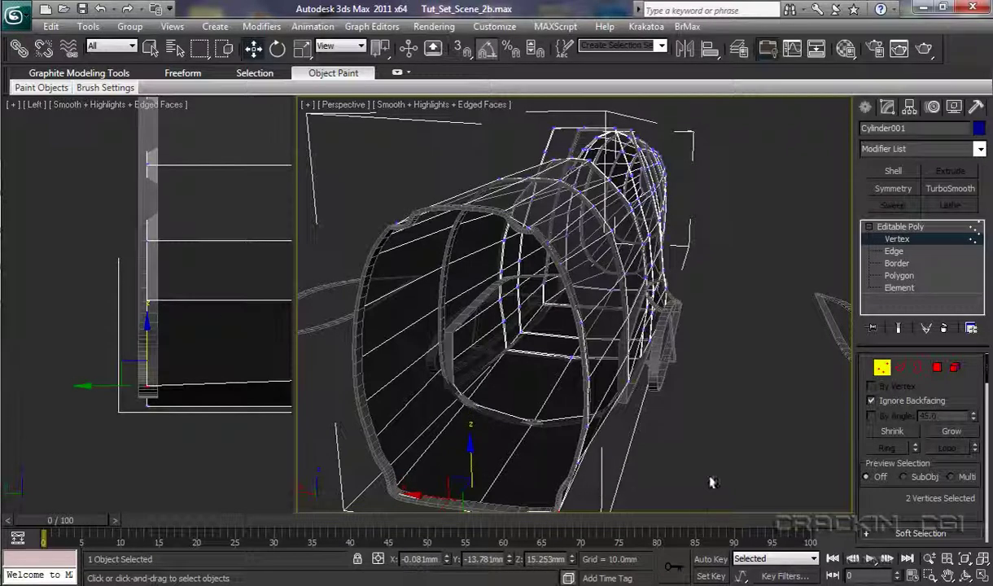
# Step: Raise the end loop's bottom centre vertex to Z 14.901 mm to meet the guide profile's lower edge
pyautogui.keyDown('alt'); pyautogui.moveTo(710, 480); pyautogui.dragTo(705, 220, button='middle'); pyautogui.keyUp('alt')
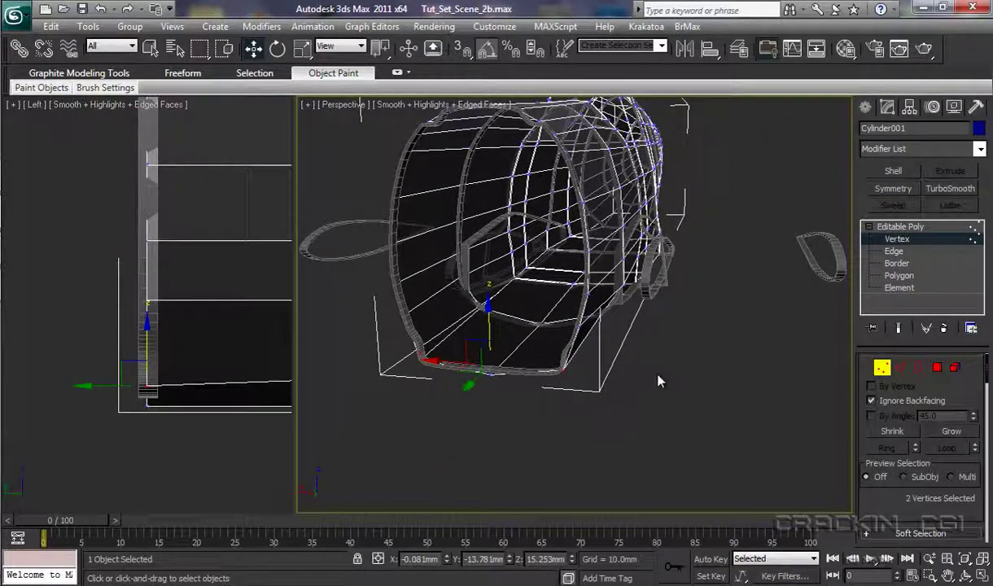
pyautogui.keyDown('alt'); pyautogui.moveTo(659, 381); pyautogui.dragTo(659, 348, button='middle'); pyautogui.keyUp('alt')
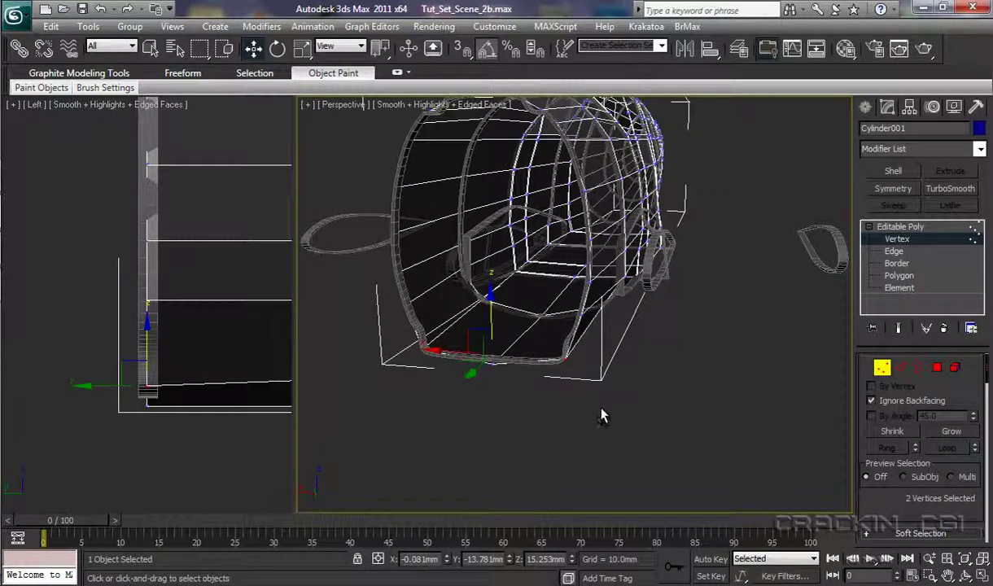
pyautogui.scroll(6, 600, 414)
pyautogui.keyDown('alt'); pyautogui.moveTo(590, 407); pyautogui.dragTo(603, 381, button='middle'); pyautogui.keyUp('alt')
pyautogui.moveTo(401, 439); pyautogui.dragTo(414, 433)
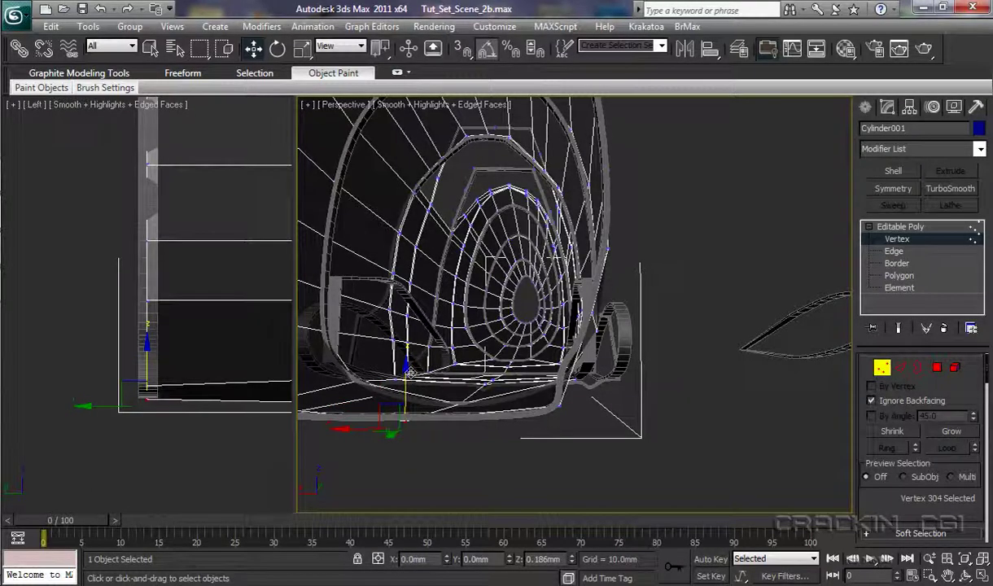
pyautogui.moveTo(411, 372); pyautogui.dragTo(411, 363)
# Step: Examine the fit of the end loop against the guide profile from the underside, the side and the open end
pyautogui.scroll(5, 620, 446)
pyautogui.moveTo(604, 454)
pyautogui.keyDown('alt'); pyautogui.mouseDown(button='middle')
pyautogui.moveTo(525, 463)
pyautogui.moveTo(562, 495)
pyautogui.moveTo(585, 486)
pyautogui.moveTo(605, 452)
pyautogui.moveTo(623, 453)
pyautogui.moveTo(613, 451)
pyautogui.mouseUp(button='middle'); pyautogui.keyUp('alt')
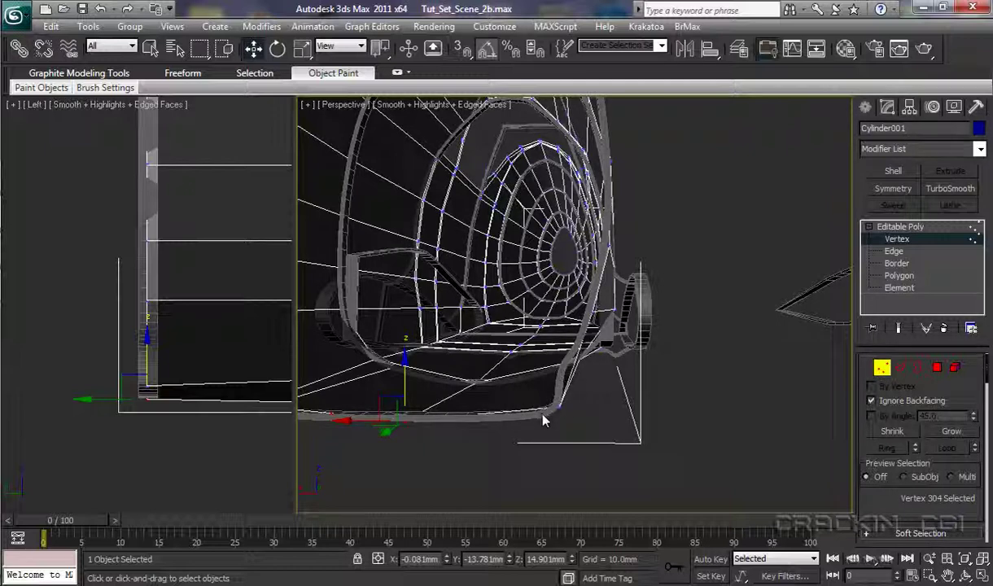
pyautogui.keyDown('alt'); pyautogui.moveTo(616, 430); pyautogui.dragTo(575, 437, button='middle'); pyautogui.keyUp('alt')
pyautogui.scroll(-5, 570, 418)
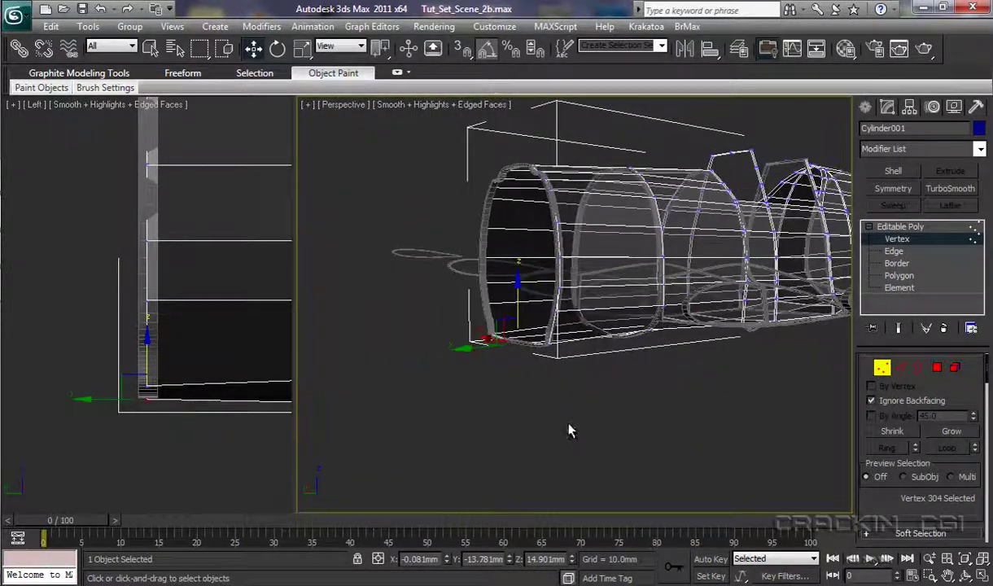
pyautogui.keyDown('alt'); pyautogui.moveTo(544, 407); pyautogui.dragTo(488, 406, button='middle'); pyautogui.keyUp('alt')
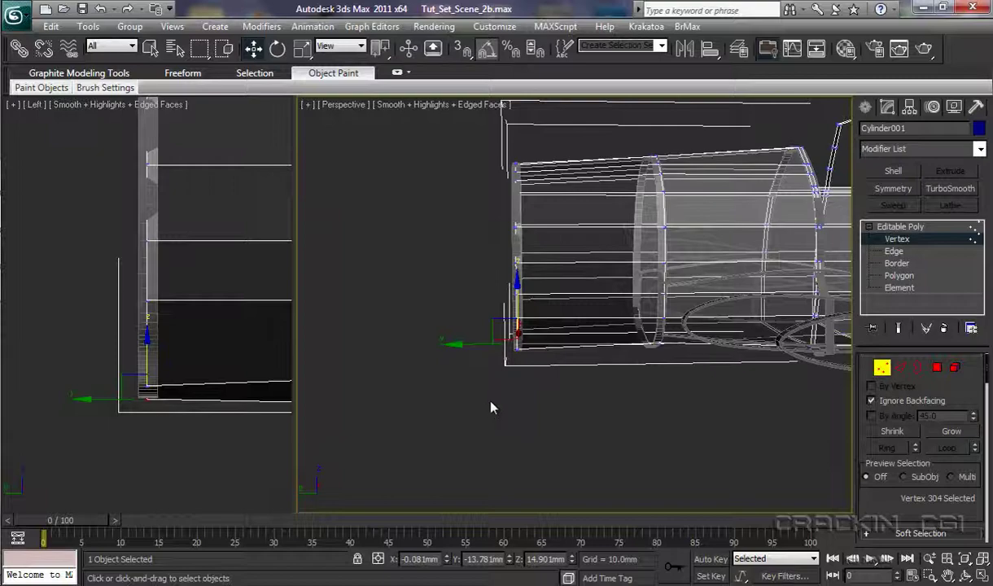
pyautogui.moveTo(491, 399); pyautogui.dragTo(490, 451, button='middle')
pyautogui.scroll(6, 485, 449)
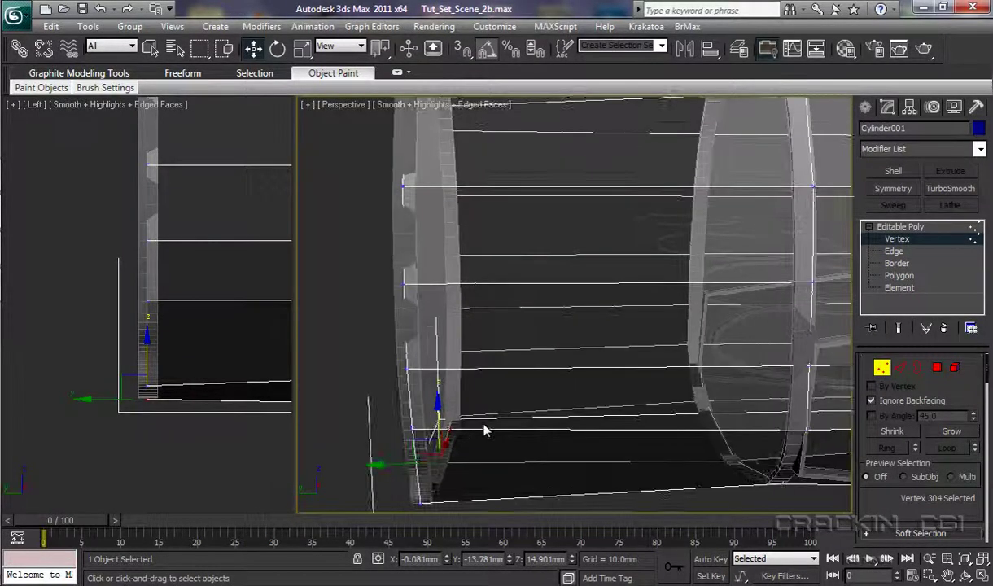
pyautogui.keyDown('alt'); pyautogui.moveTo(525, 460); pyautogui.dragTo(779, 478, button='middle'); pyautogui.keyUp('alt')
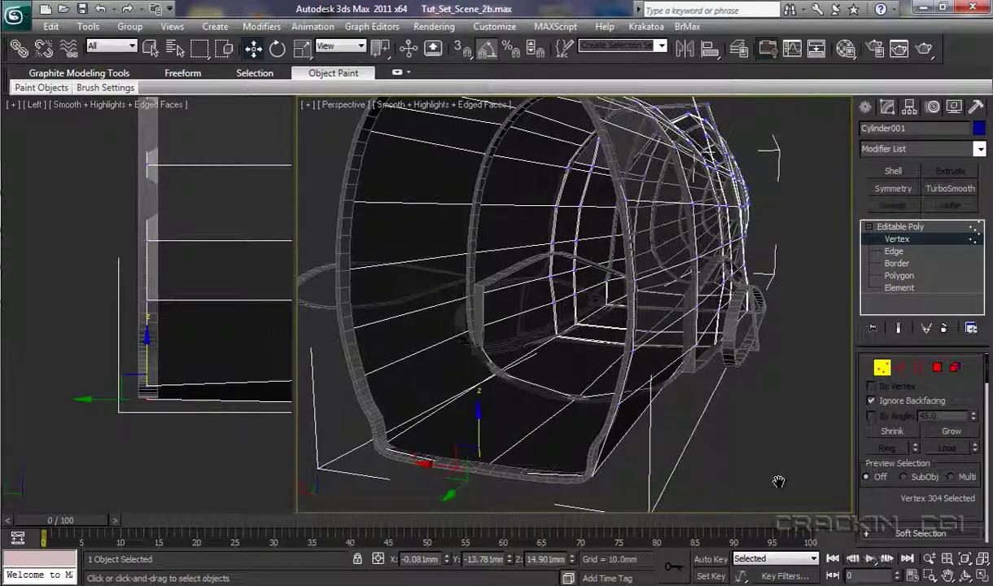